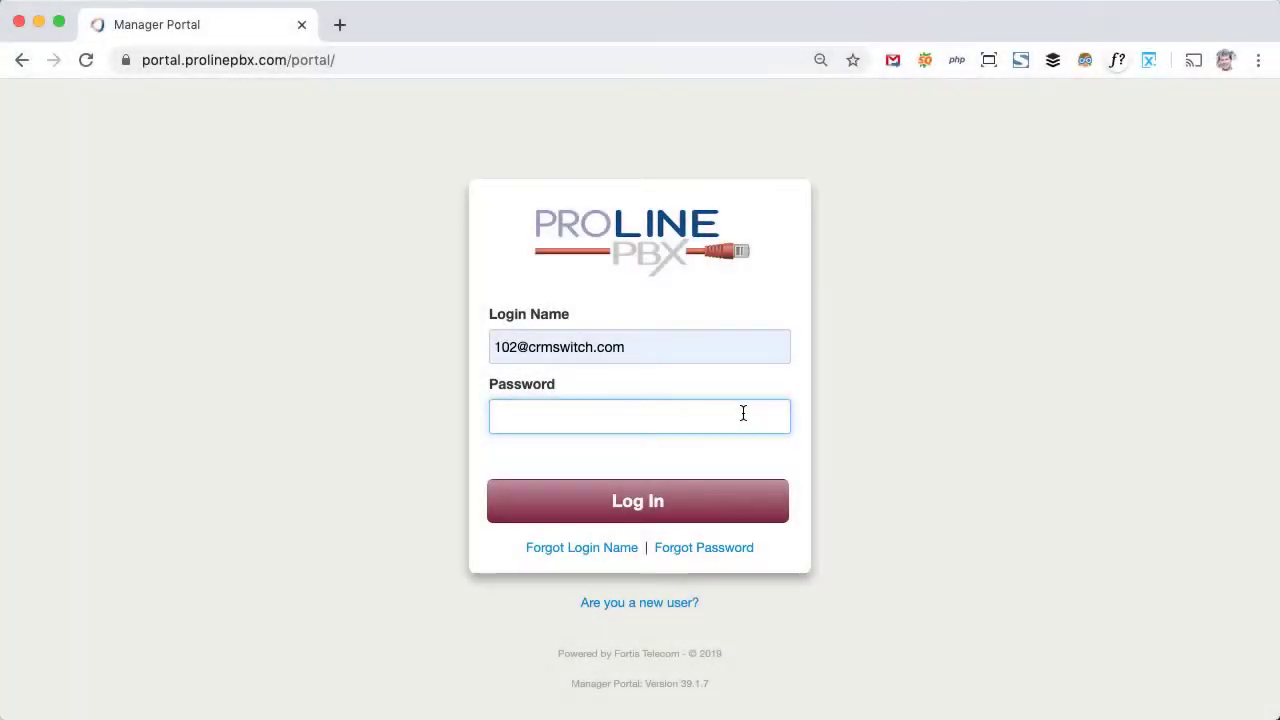
Step: Sign in with the account password and open SNAPbuilder for the Yealink SIP-T46S on extension 102
{"action": "key", "text": "super+v"}
{"action": "left_click", "coordinate": [688, 505]}
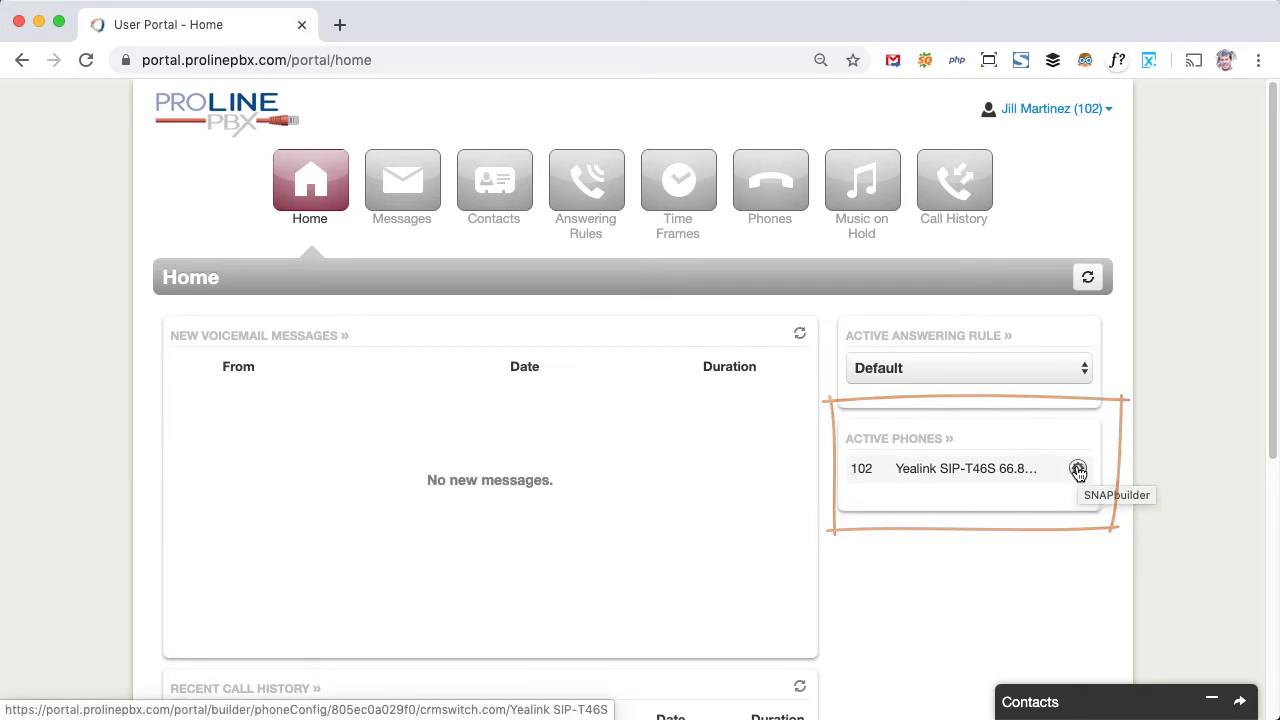
{"action": "left_click", "coordinate": [771, 200]}
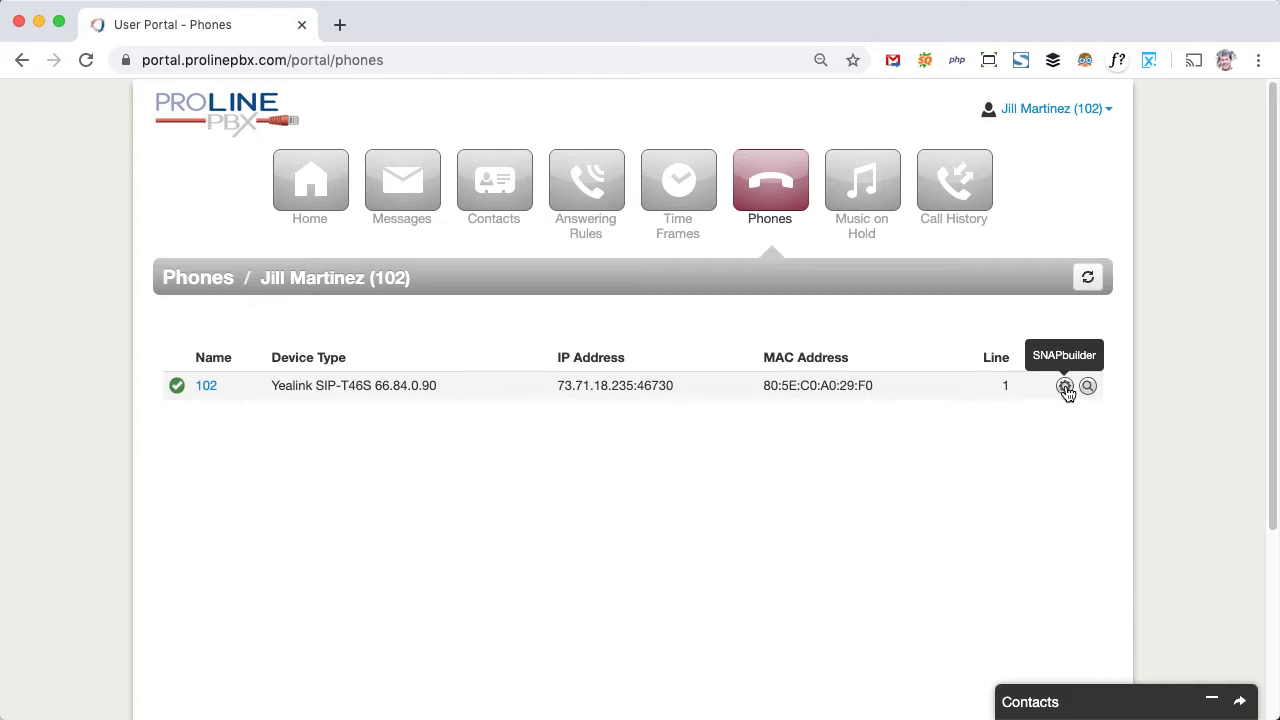
{"action": "left_click", "coordinate": [1065, 387]}
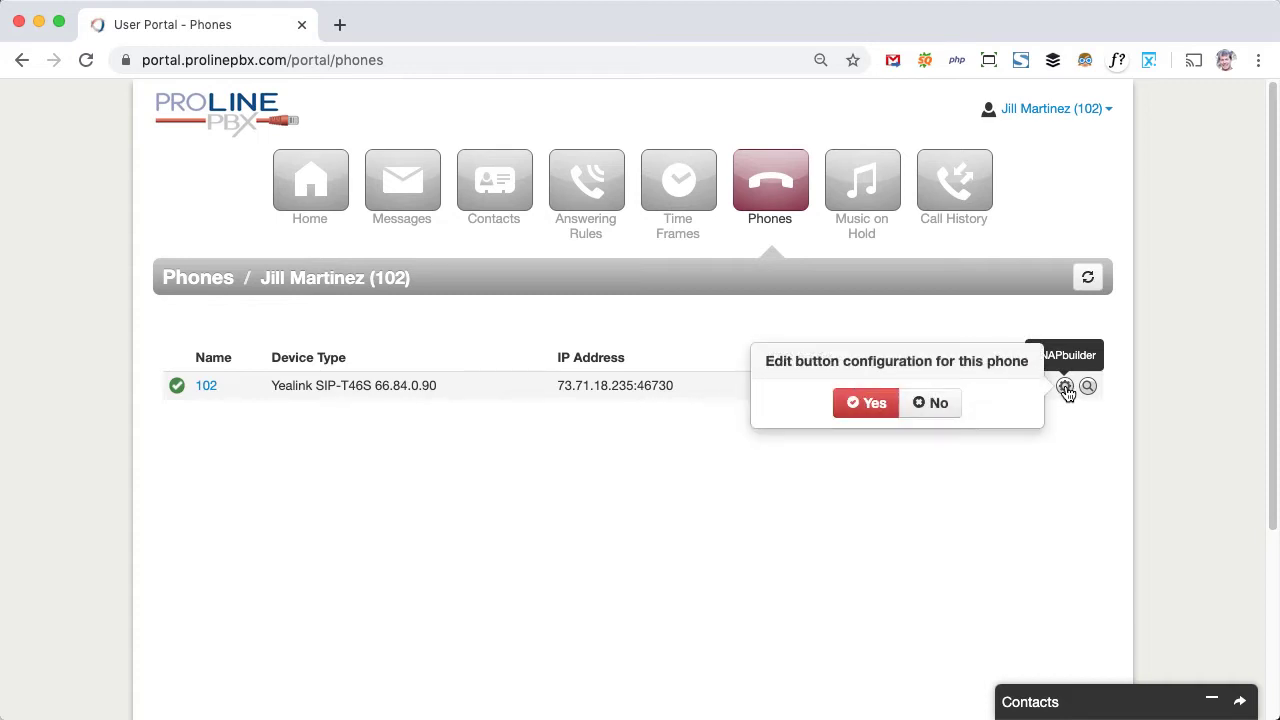
{"action": "left_click", "coordinate": [875, 404]}
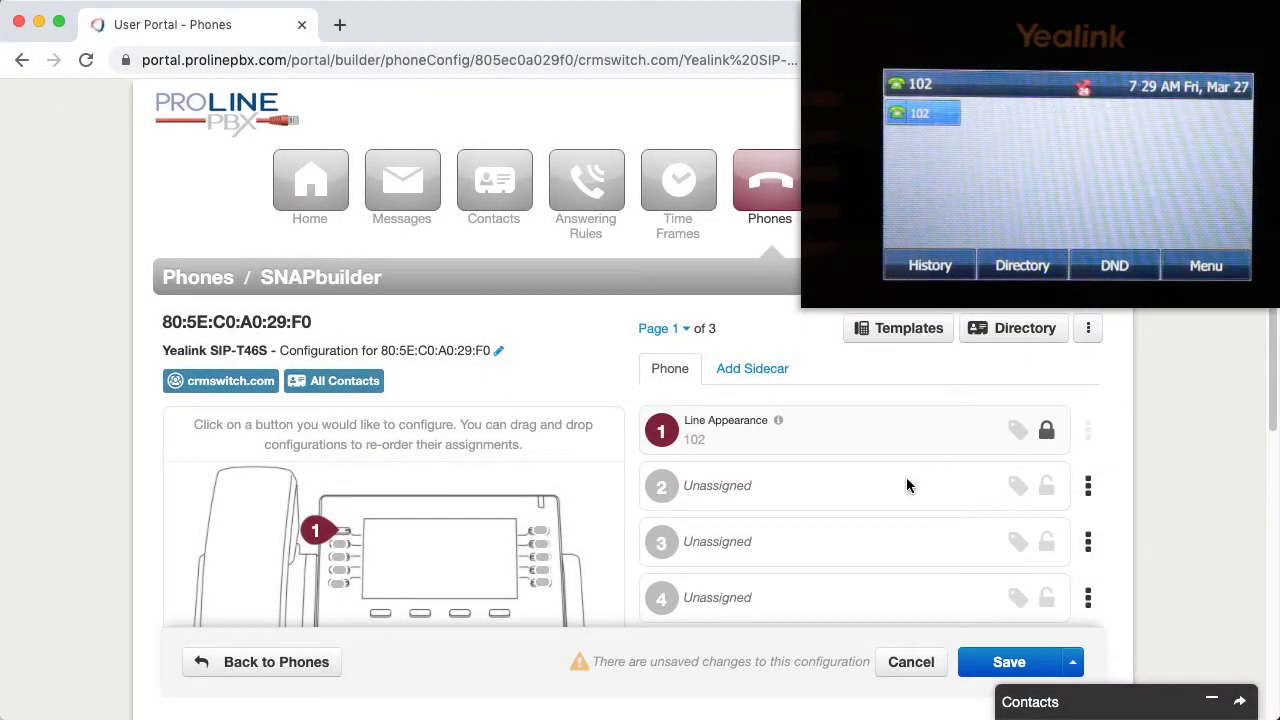
Step: Make key 2 a User (BLF) key for extension 101, labelled with the colleague's short name, then save and resync
{"action": "left_click", "coordinate": [907, 483]}
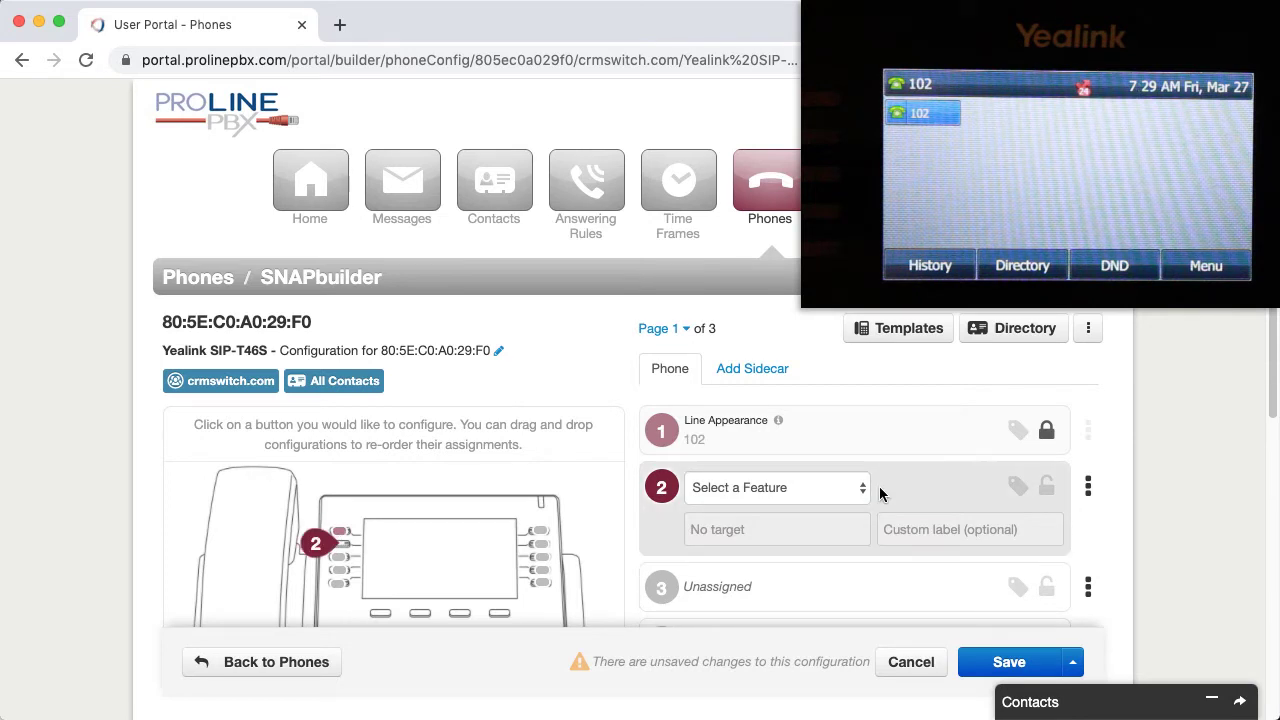
{"action": "left_click", "coordinate": [849, 495]}
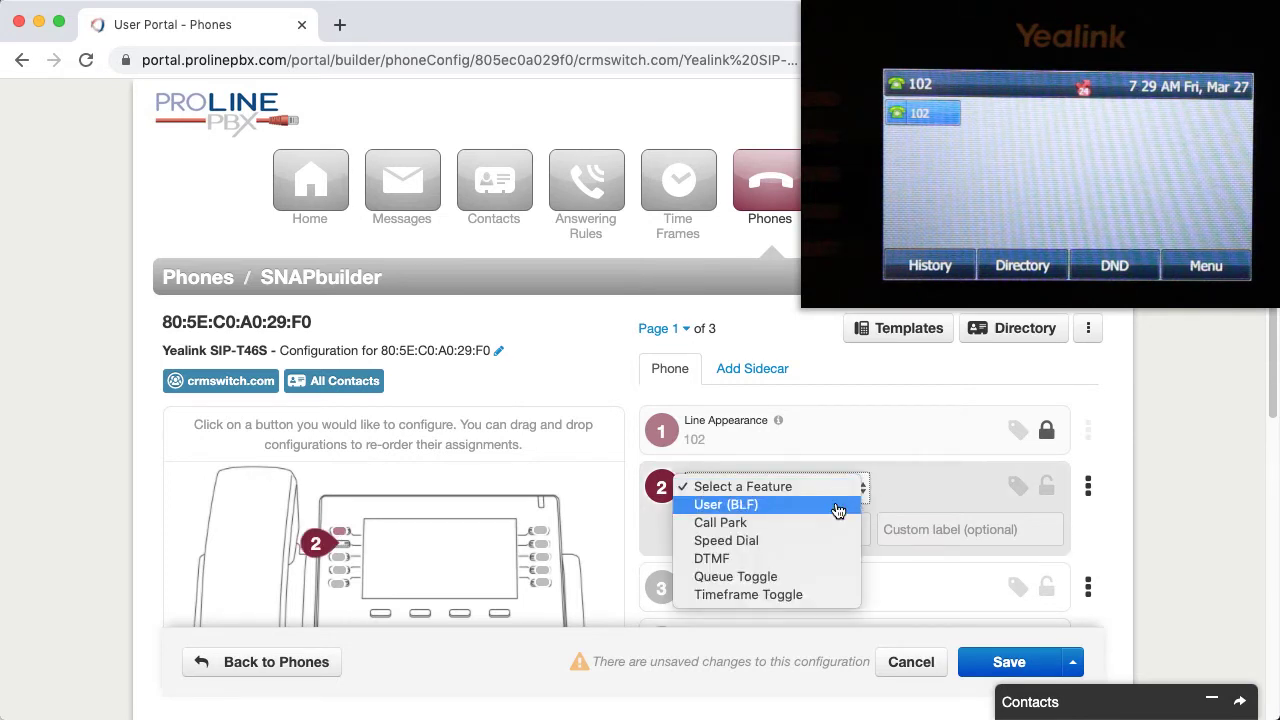
{"action": "left_click", "coordinate": [838, 506]}
{"action": "left_click", "coordinate": [815, 531]}
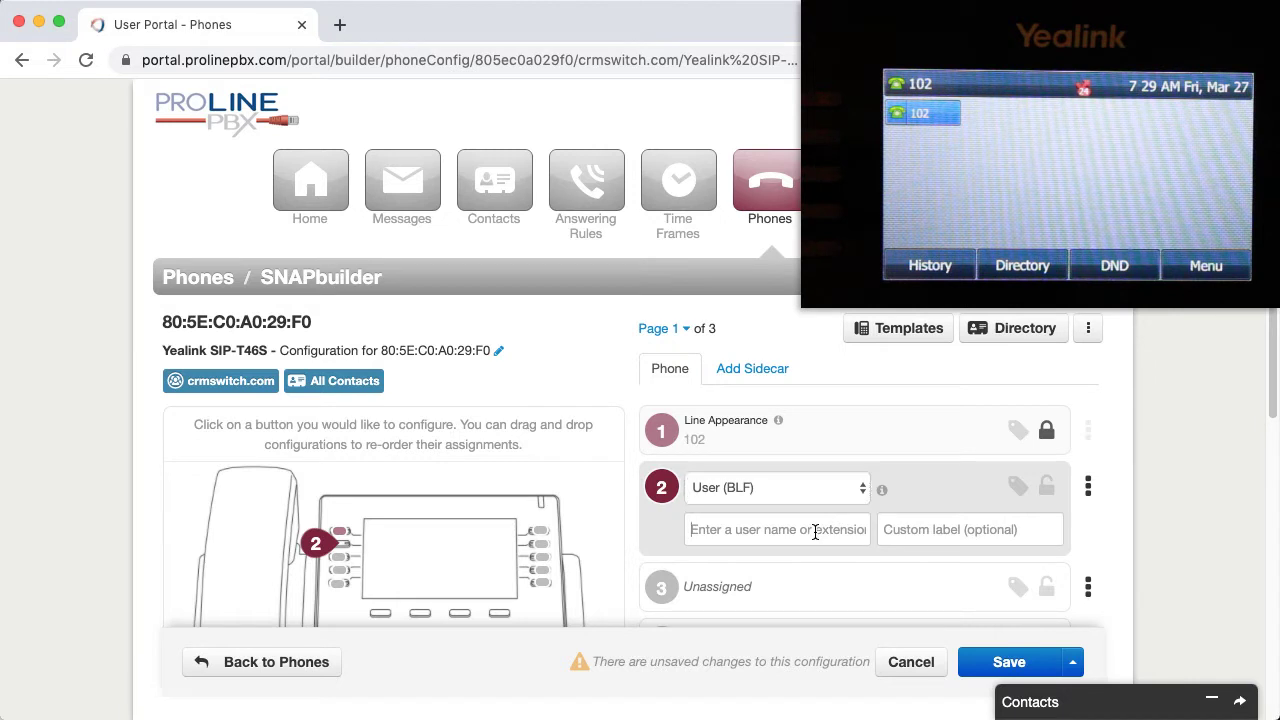
{"action": "type", "text": "1"}
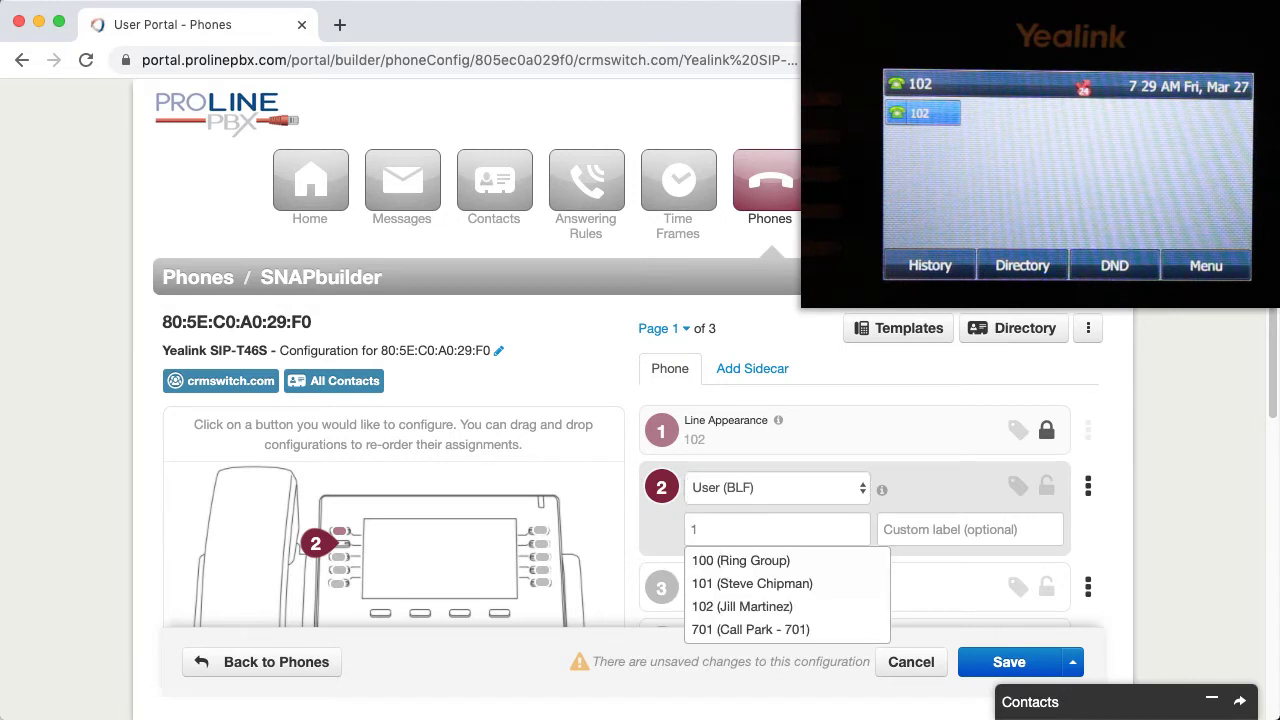
{"action": "type", "text": "01"}
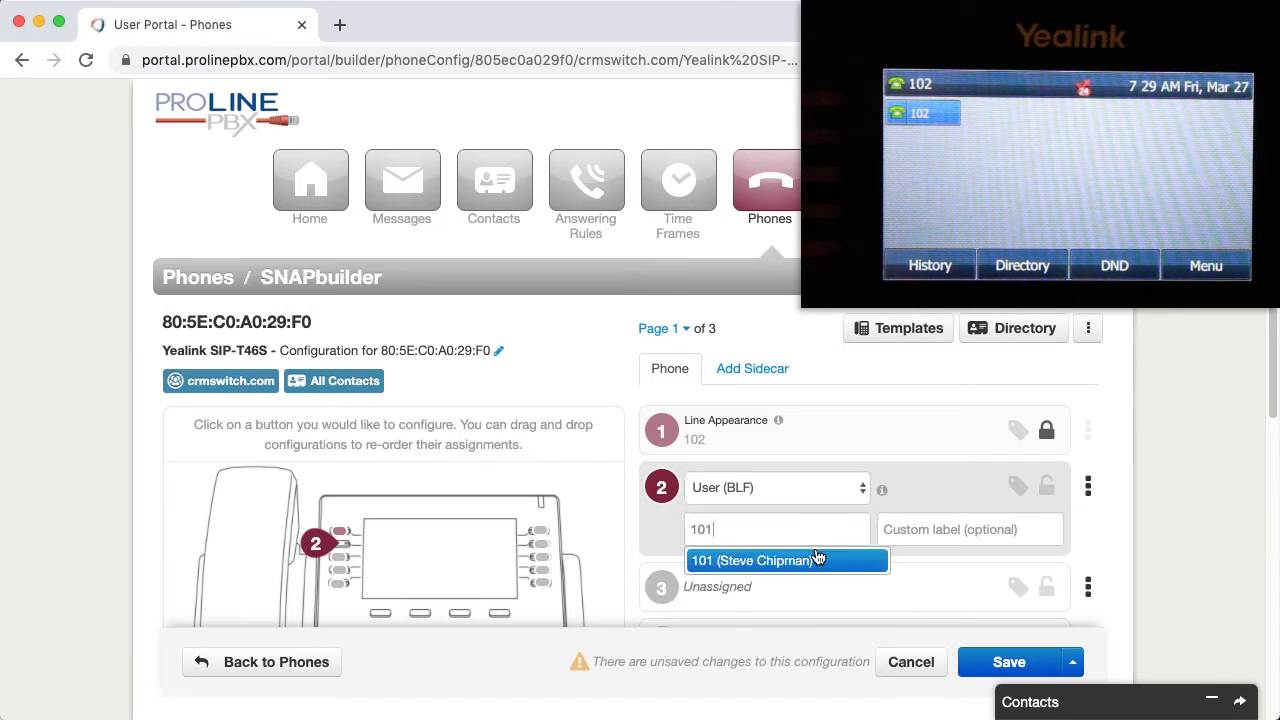
{"action": "left_click", "coordinate": [815, 561]}
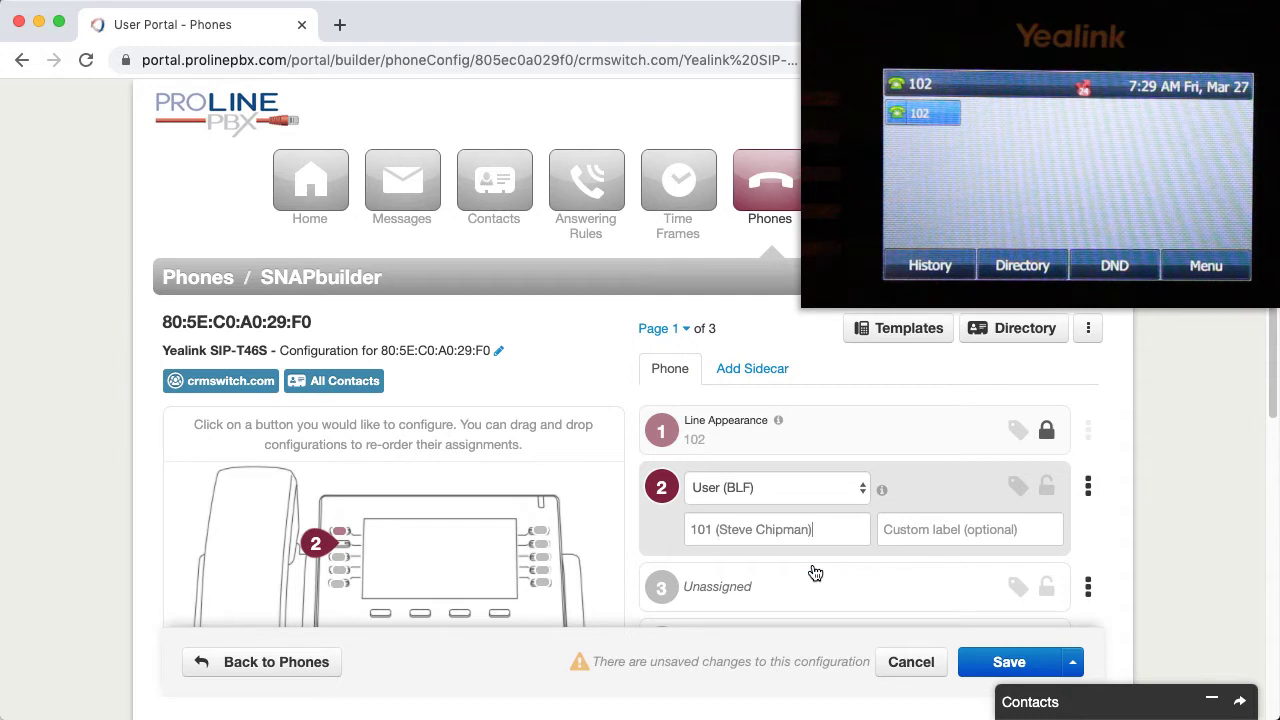
{"action": "left_click", "coordinate": [946, 531]}
{"action": "type", "text": "Ste"}
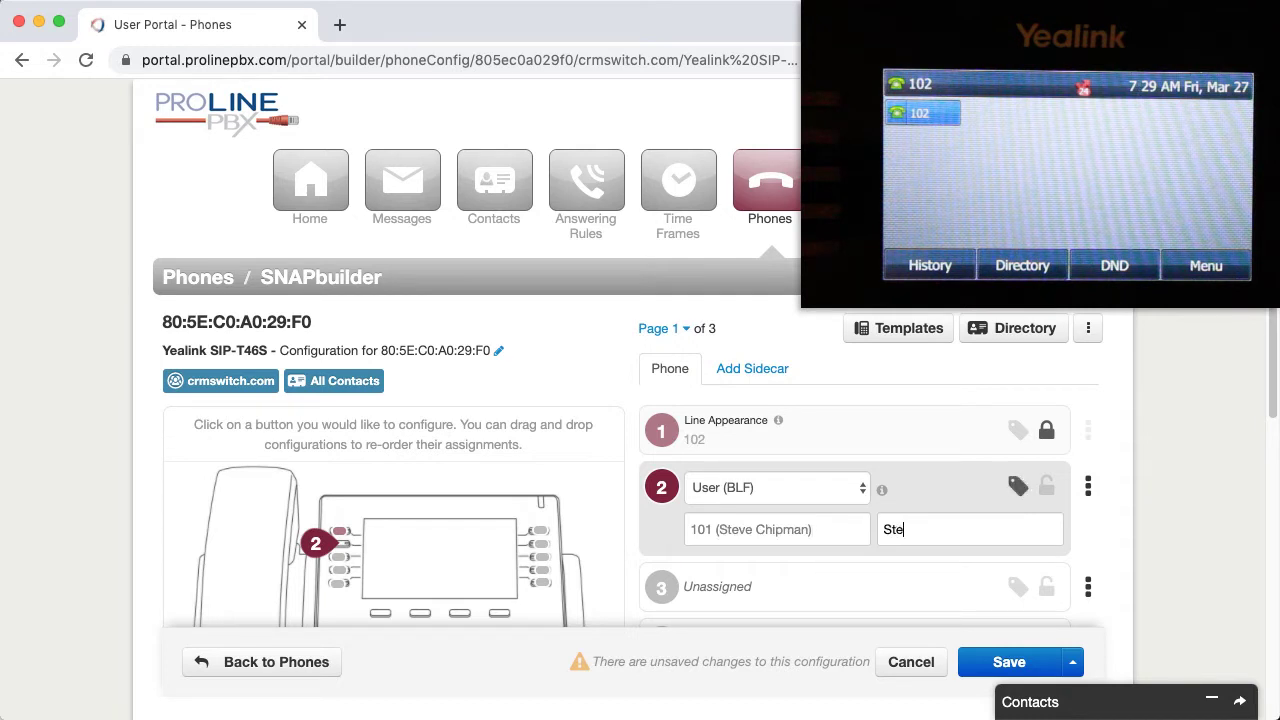
{"action": "type", "text": "ve C."}
{"action": "left_click", "coordinate": [1073, 663]}
{"action": "left_click", "coordinate": [1045, 630]}
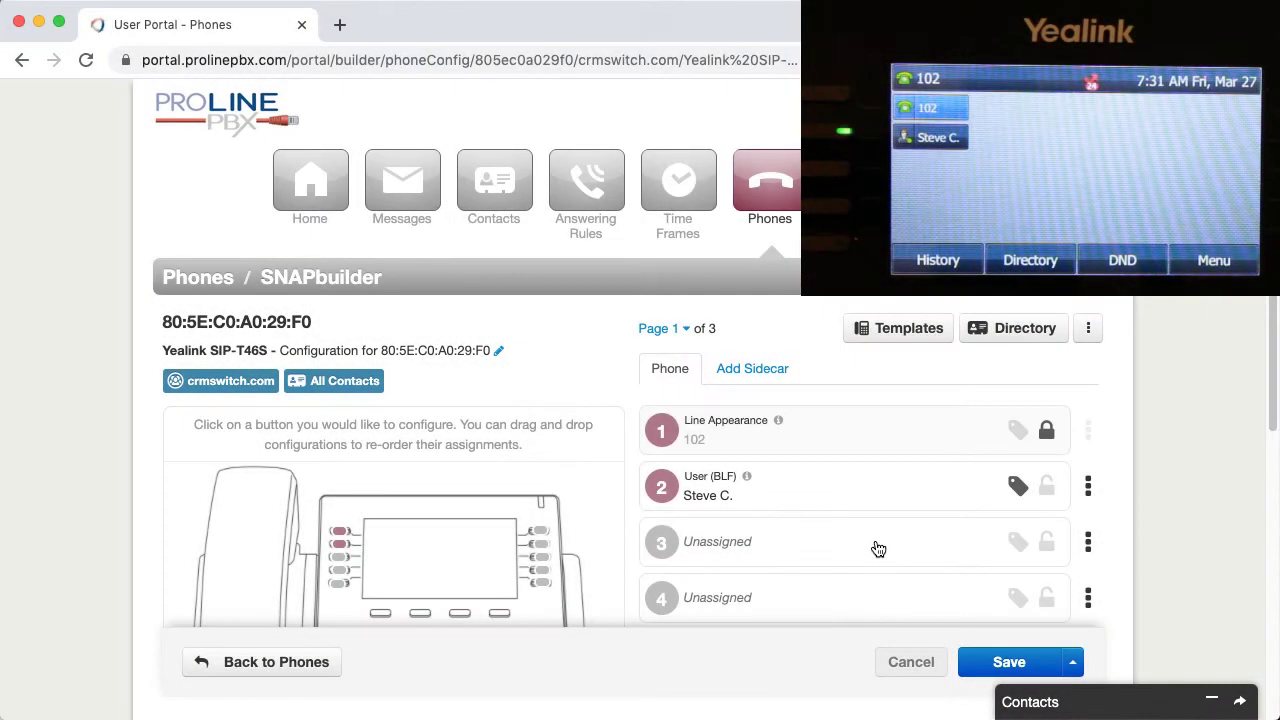
Step: Set key 3 to Call Park 700 labelled 'Park: 700', then save and resync
{"action": "left_click", "coordinate": [874, 545]}
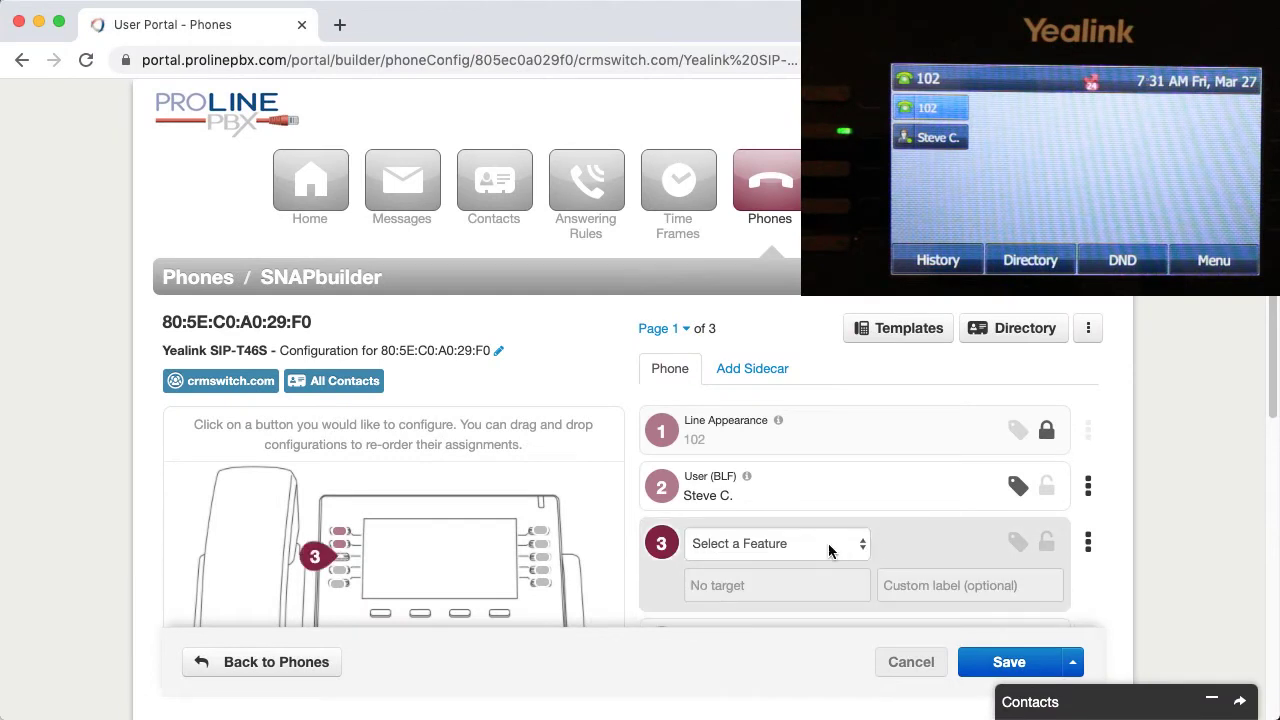
{"action": "left_click", "coordinate": [830, 550]}
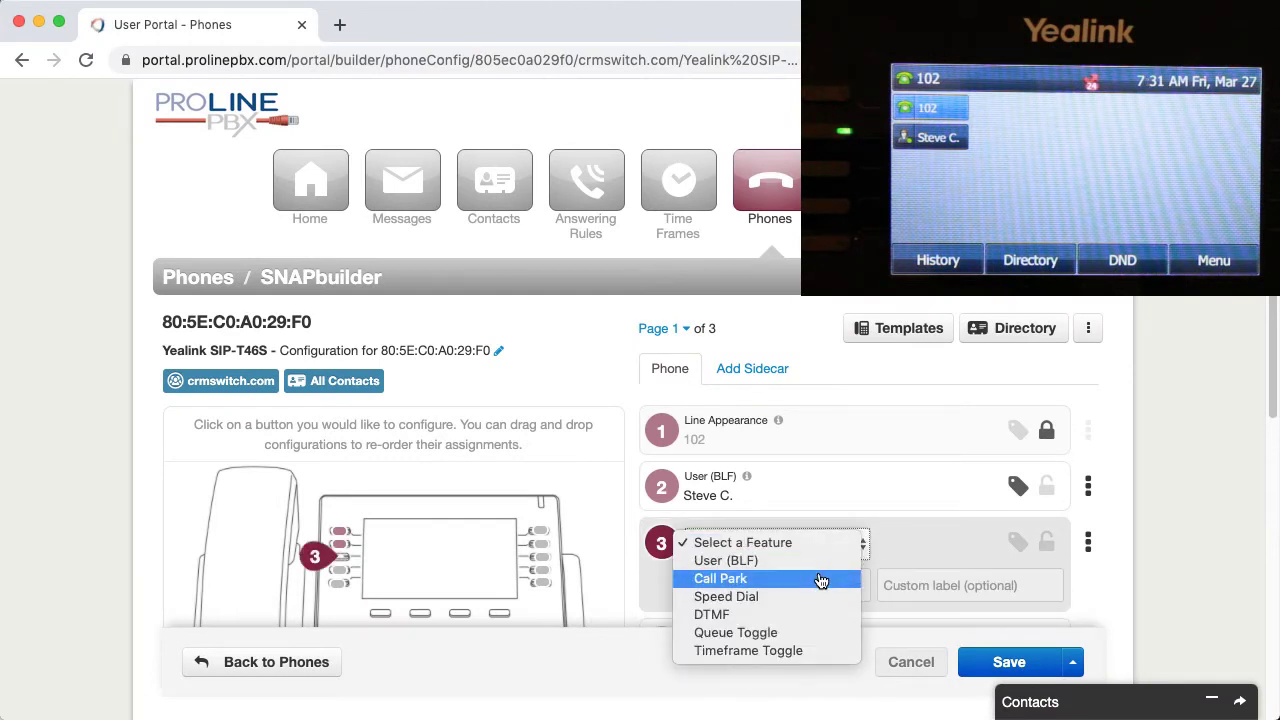
{"action": "left_click", "coordinate": [818, 577]}
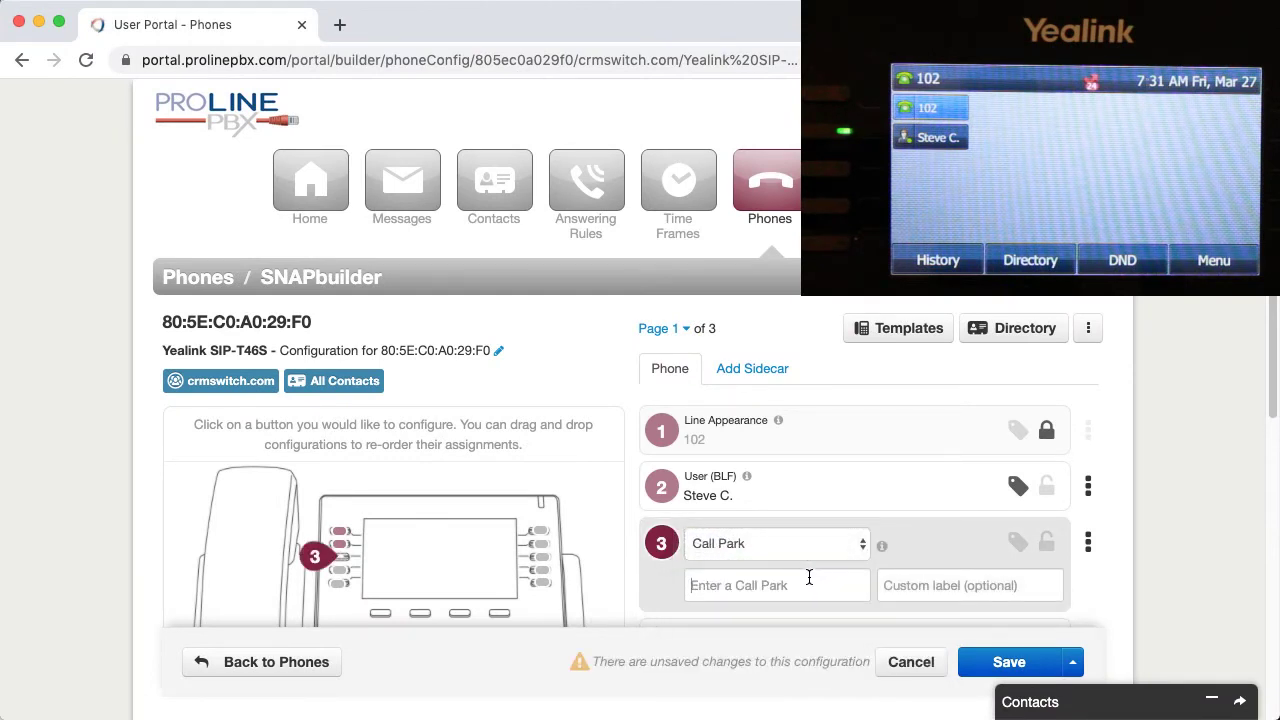
{"action": "type", "text": "700"}
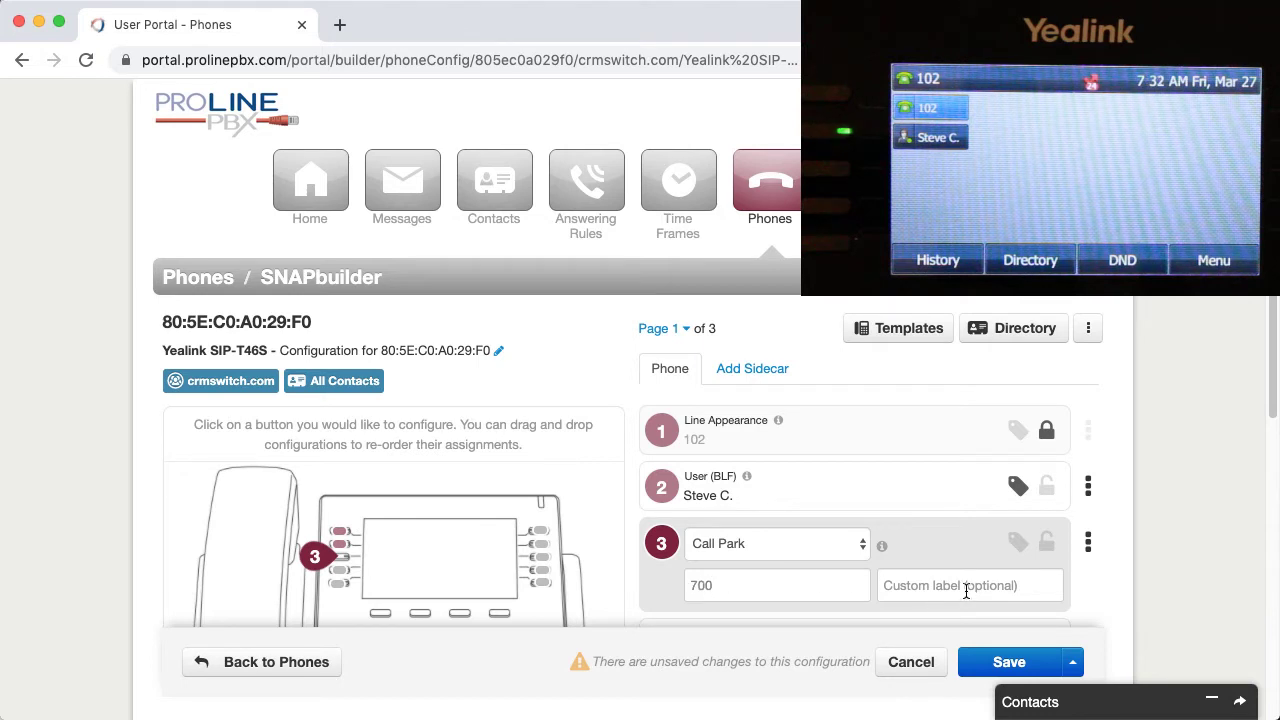
{"action": "left_click", "coordinate": [965, 590]}
{"action": "type", "text": "P"}
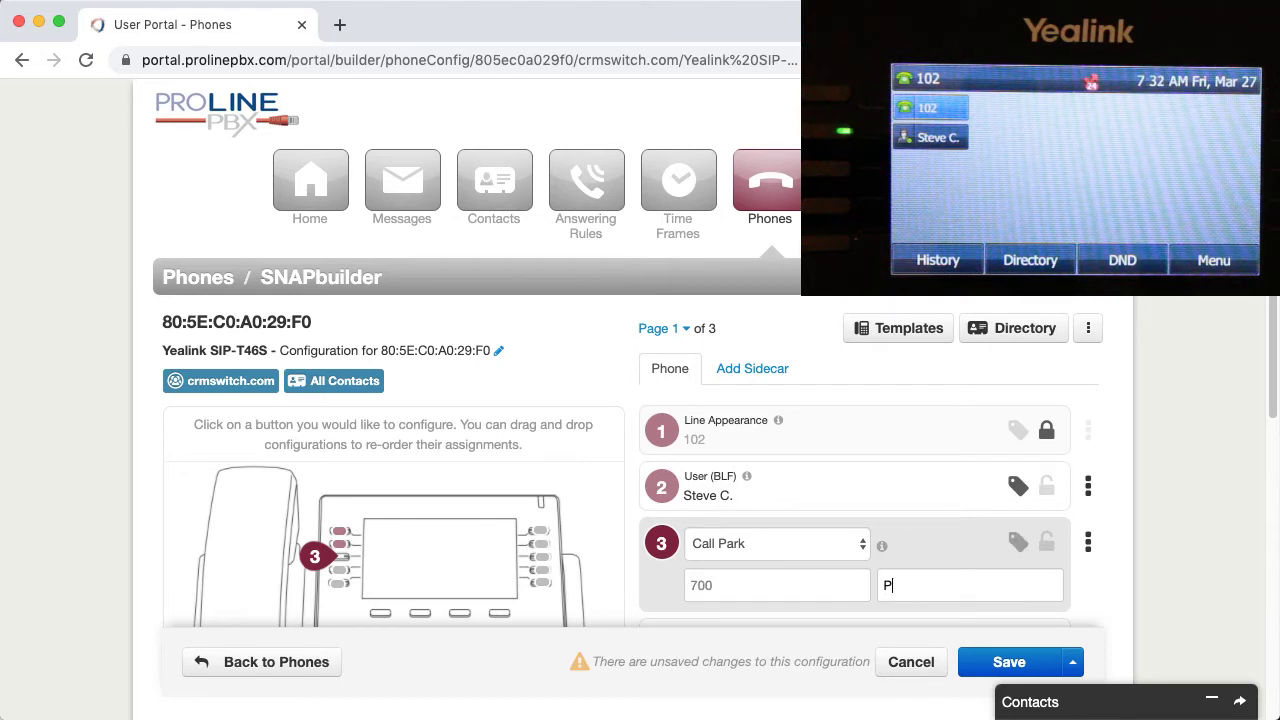
{"action": "type", "text": "ark: 700"}
{"action": "left_click", "coordinate": [1073, 666]}
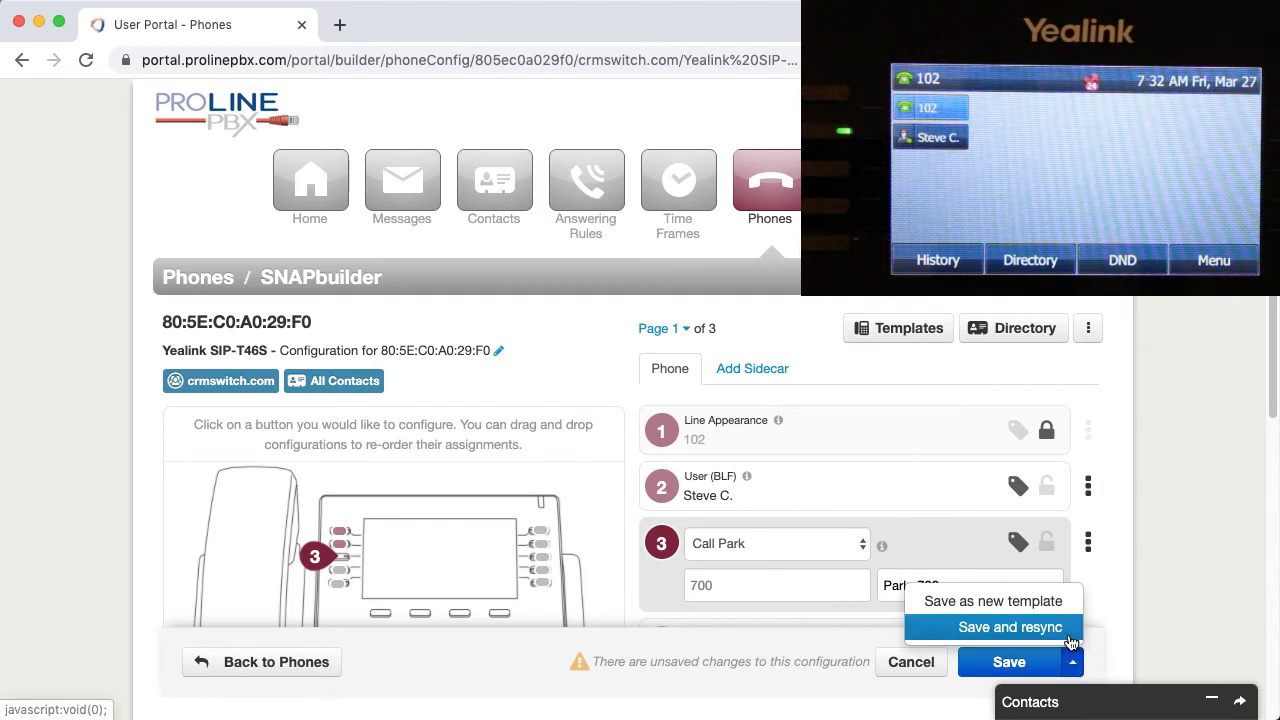
{"action": "left_click", "coordinate": [1050, 628]}
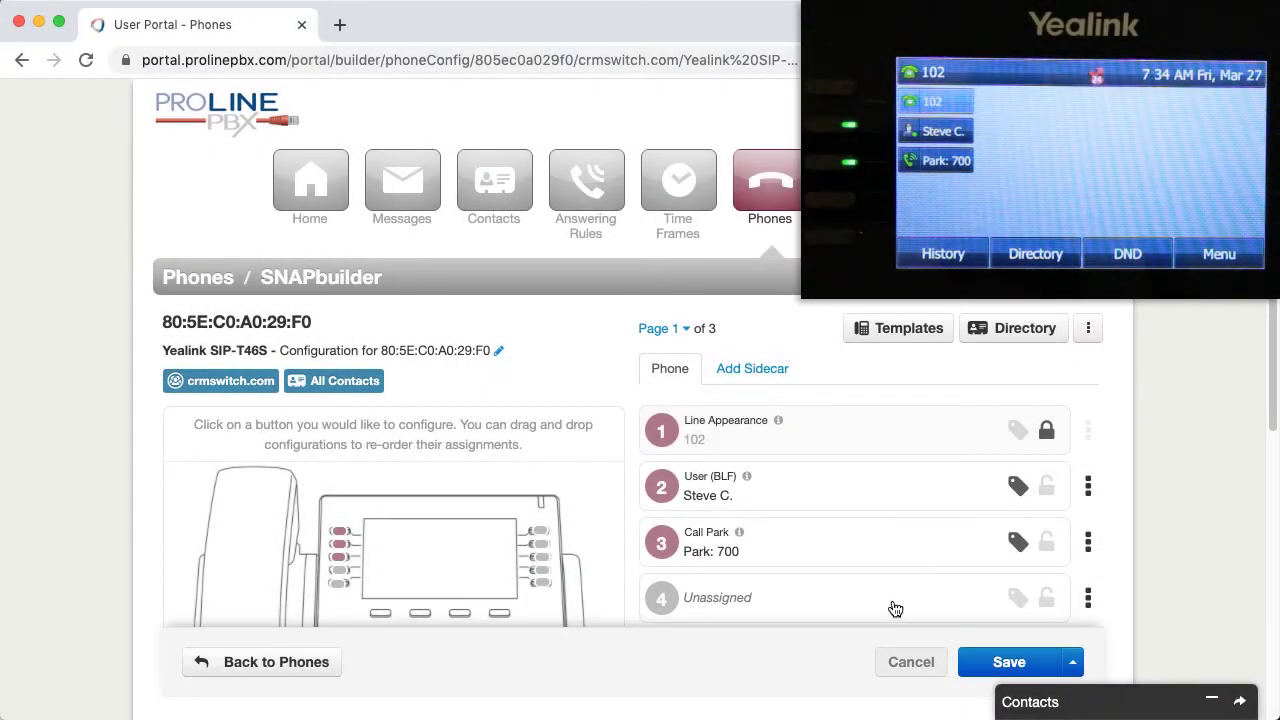
Step: Make key 4 a Speed Dial to the pasted conference number labelled 'Conf #', then save and resync
{"action": "left_click", "coordinate": [895, 607]}
{"action": "scroll", "coordinate": [905, 595], "scroll_direction": "down", "scroll_amount": 2}
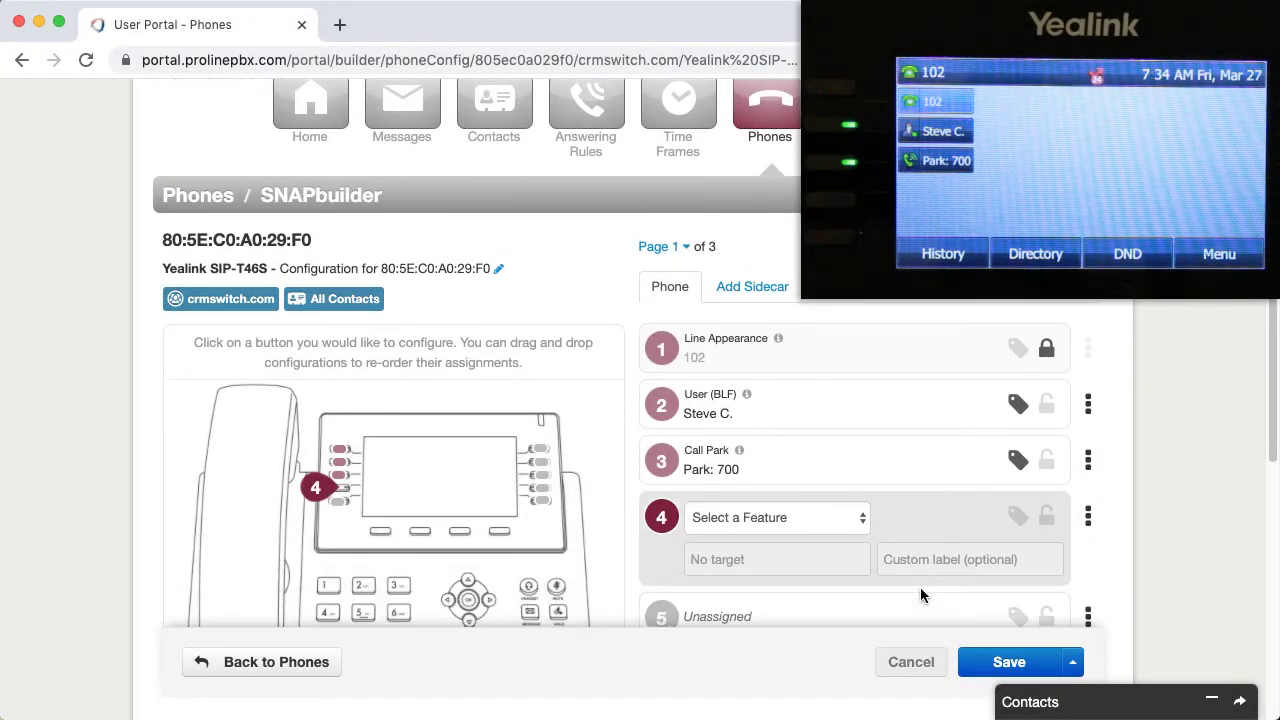
{"action": "left_click", "coordinate": [831, 520]}
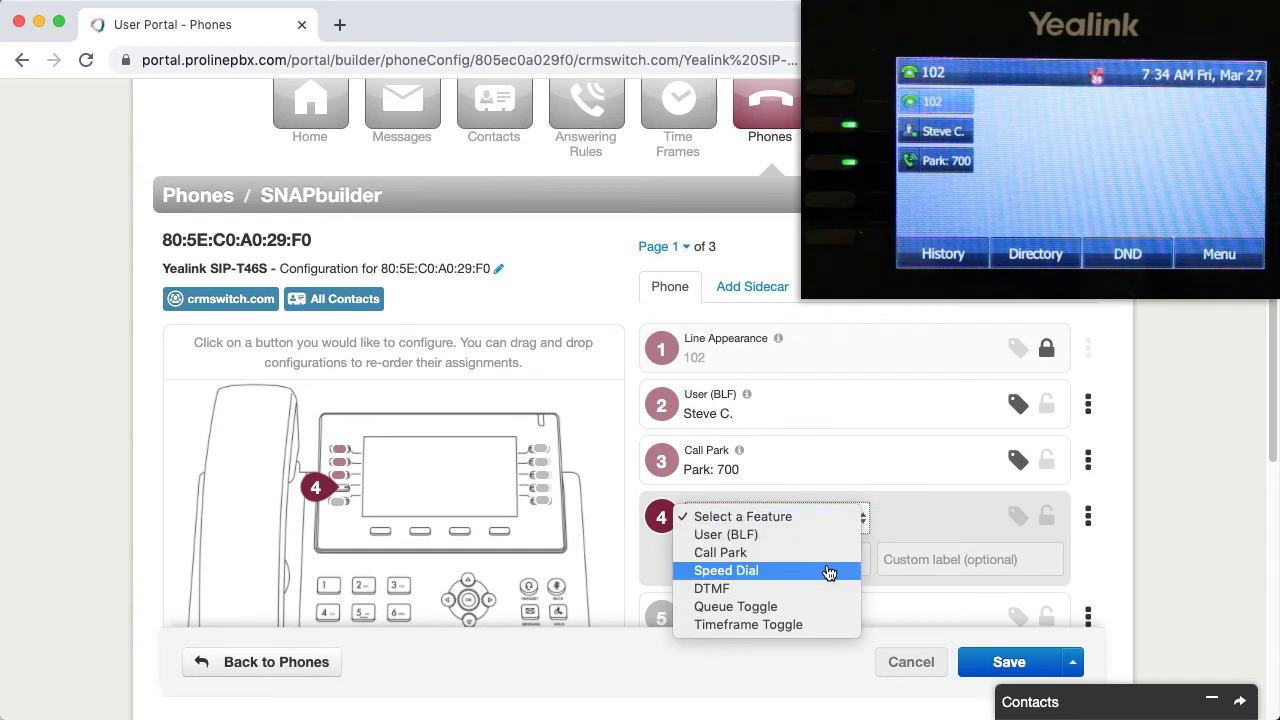
{"action": "left_click", "coordinate": [829, 570]}
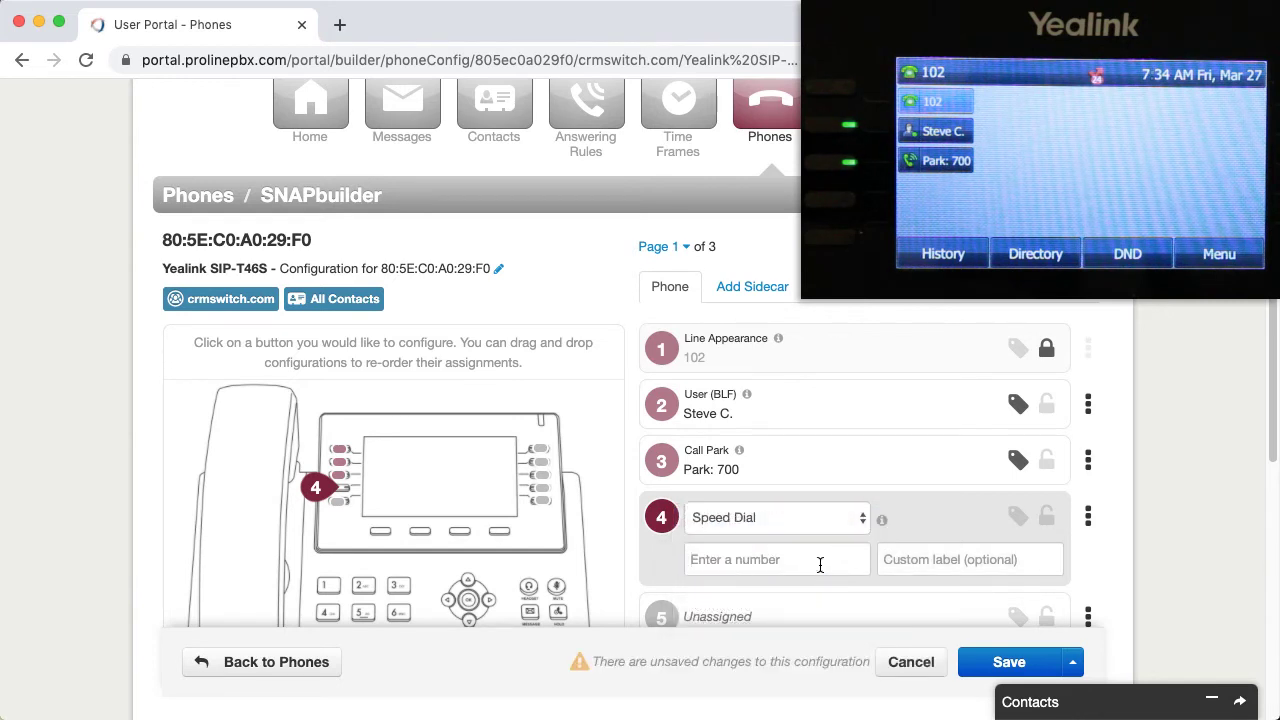
{"action": "left_click", "coordinate": [820, 560]}
{"action": "key", "text": "ctrl+v"}
{"action": "left_click", "coordinate": [923, 560]}
{"action": "type", "text": "Conf #"}
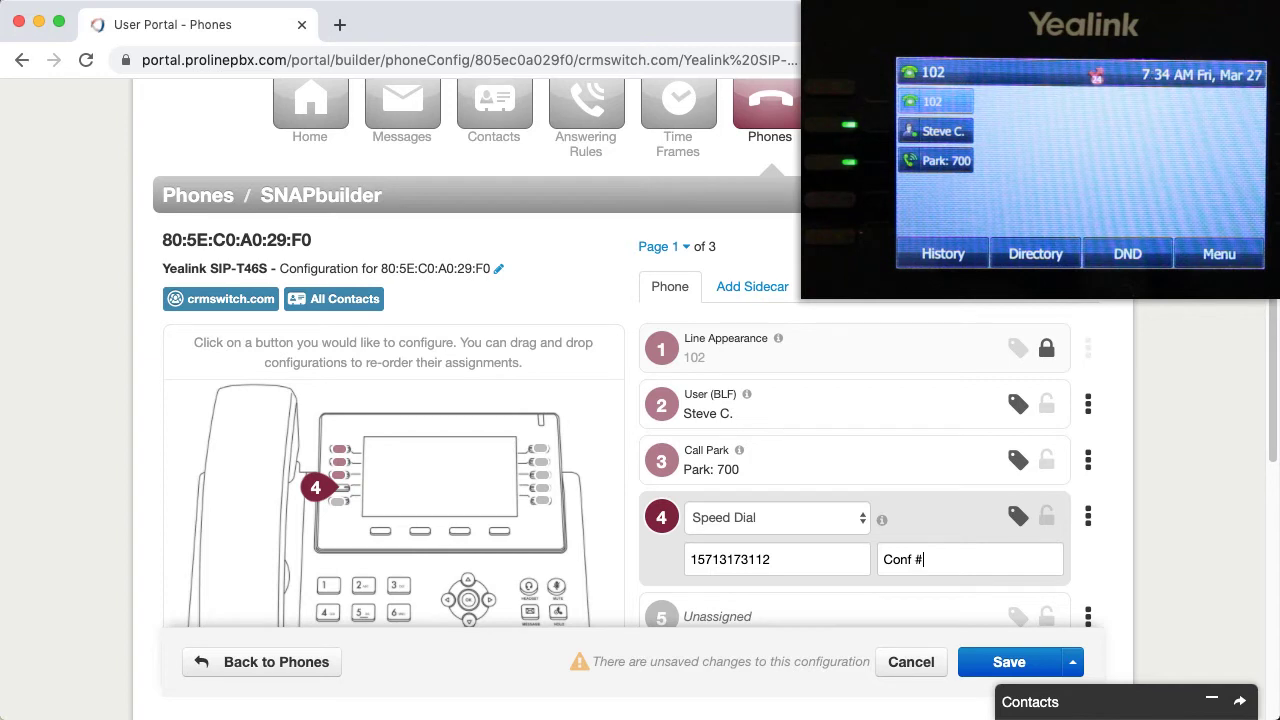
{"action": "left_click", "coordinate": [1073, 664]}
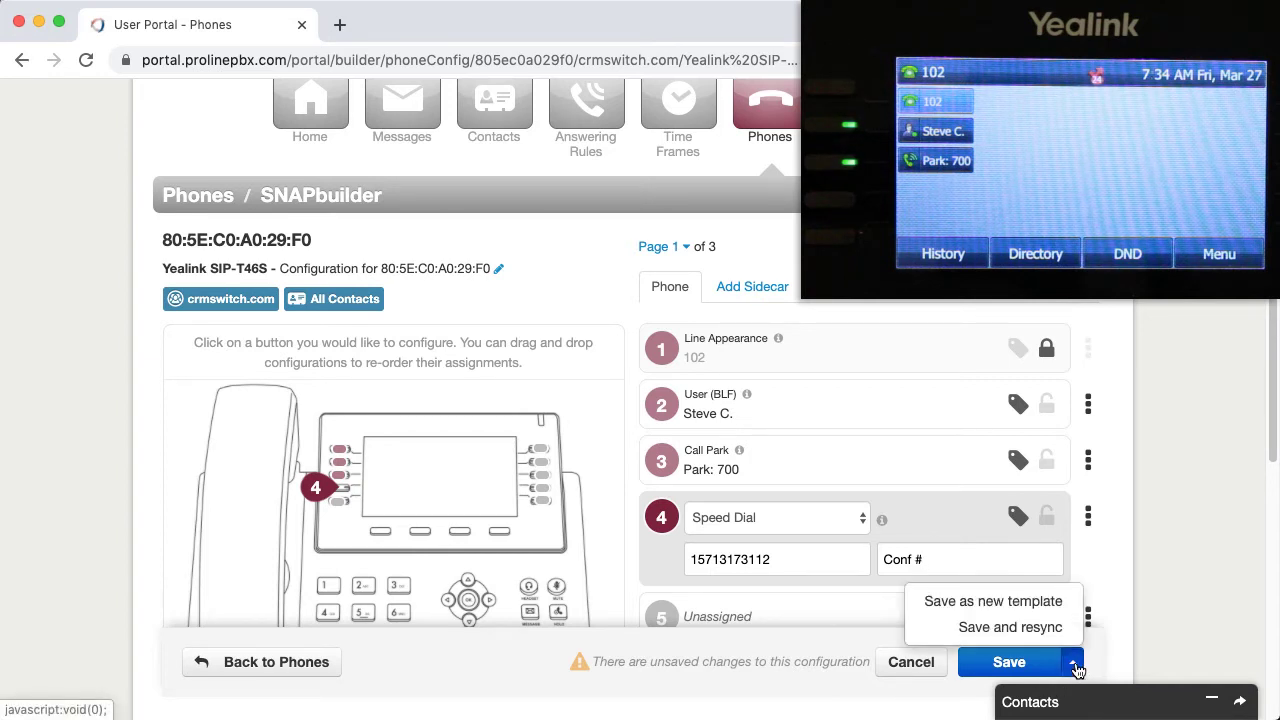
{"action": "left_click", "coordinate": [1061, 634]}
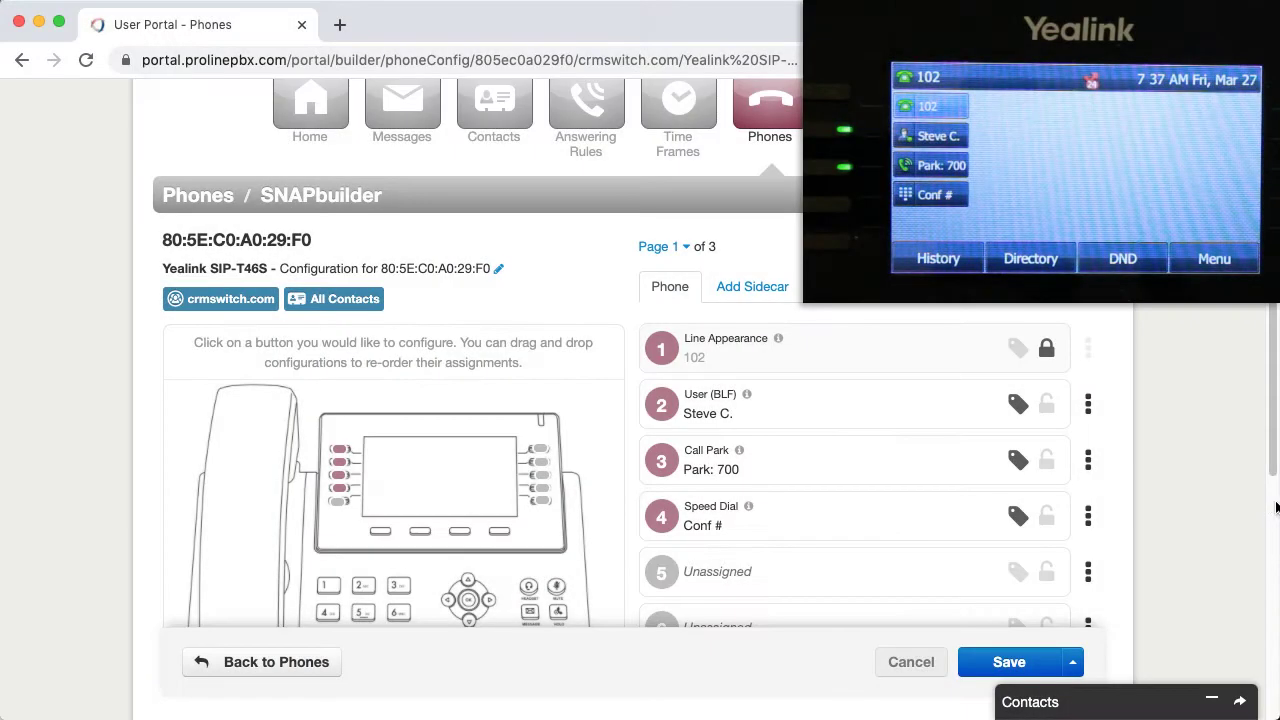
Step: Make key 5 a DTMF key sending the pasted conference ID, labelled 'Conf ID', then save and resync
{"action": "left_click", "coordinate": [827, 587]}
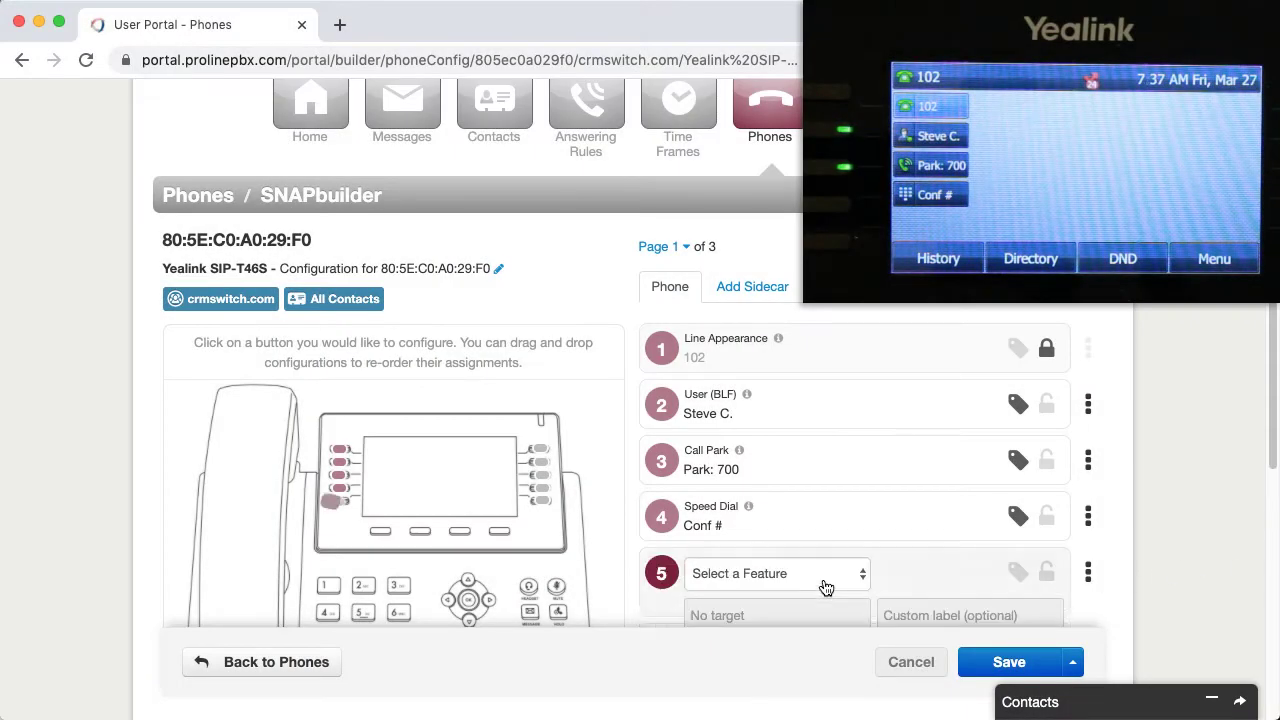
{"action": "scroll", "coordinate": [936, 559], "scroll_direction": "down", "scroll_amount": 1}
{"action": "scroll", "coordinate": [936, 560], "scroll_direction": "down", "scroll_amount": 1}
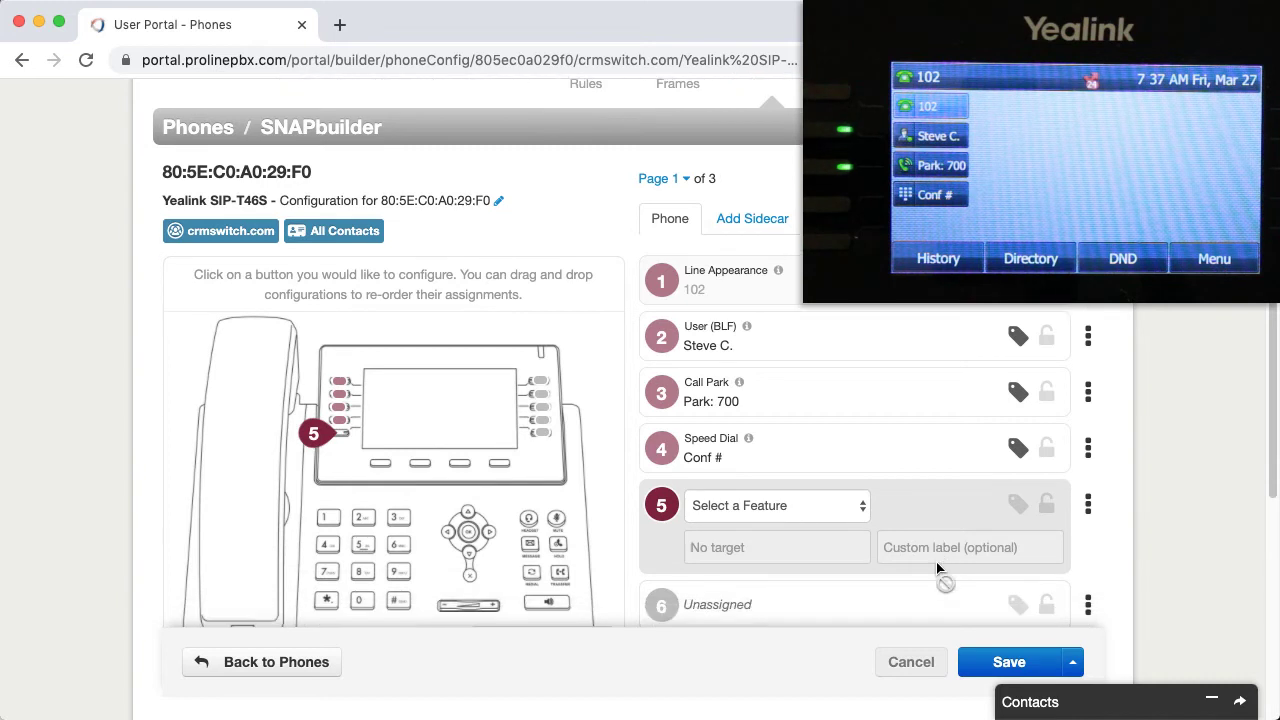
{"action": "left_click", "coordinate": [810, 507]}
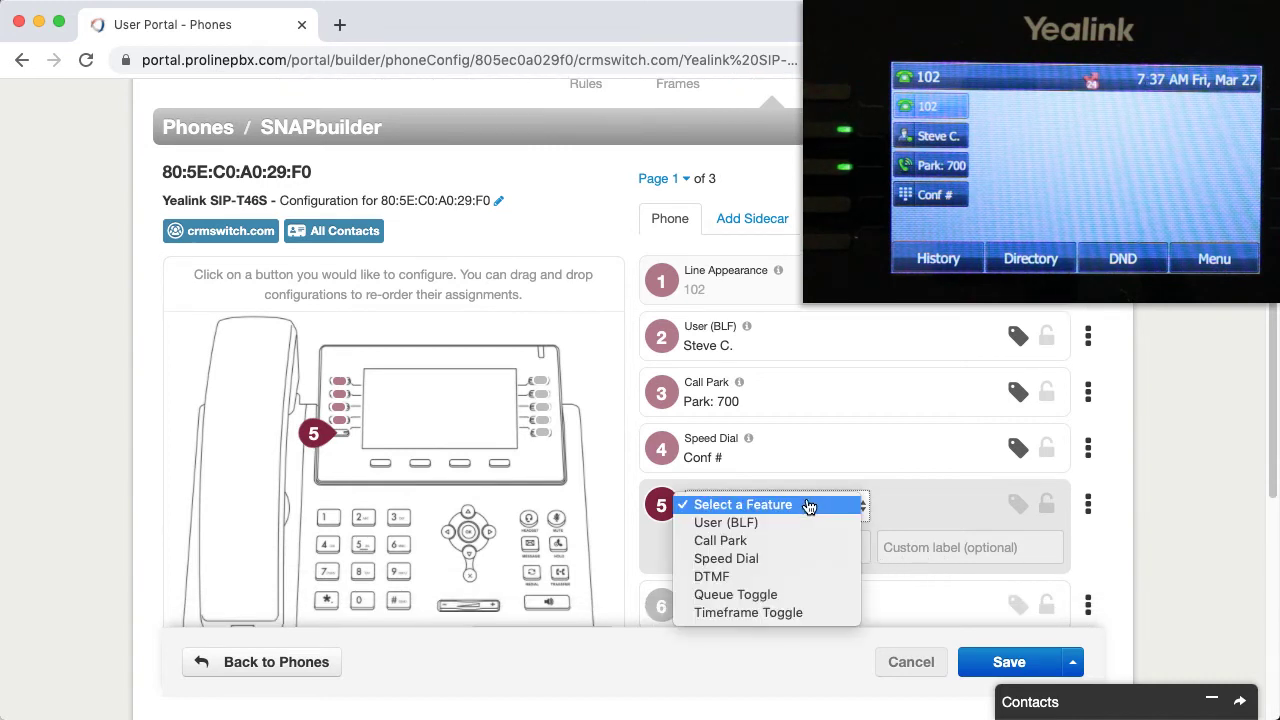
{"action": "left_click", "coordinate": [800, 577]}
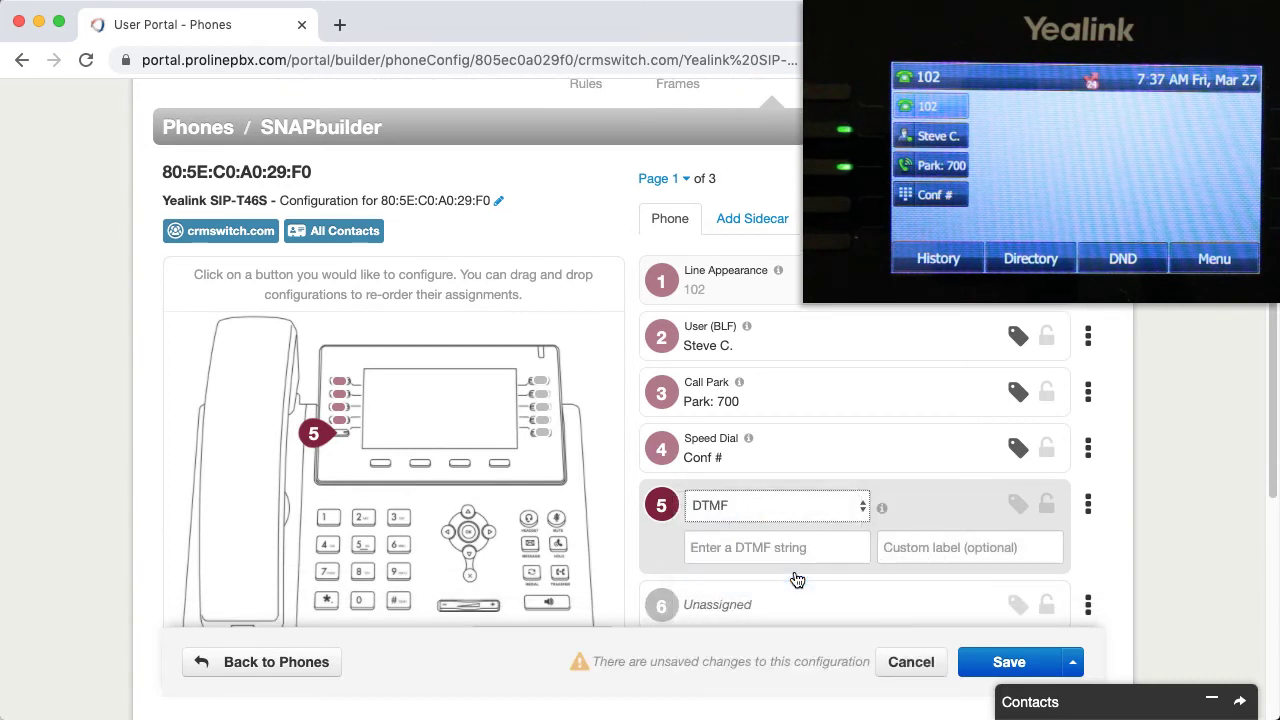
{"action": "left_click", "coordinate": [801, 547]}
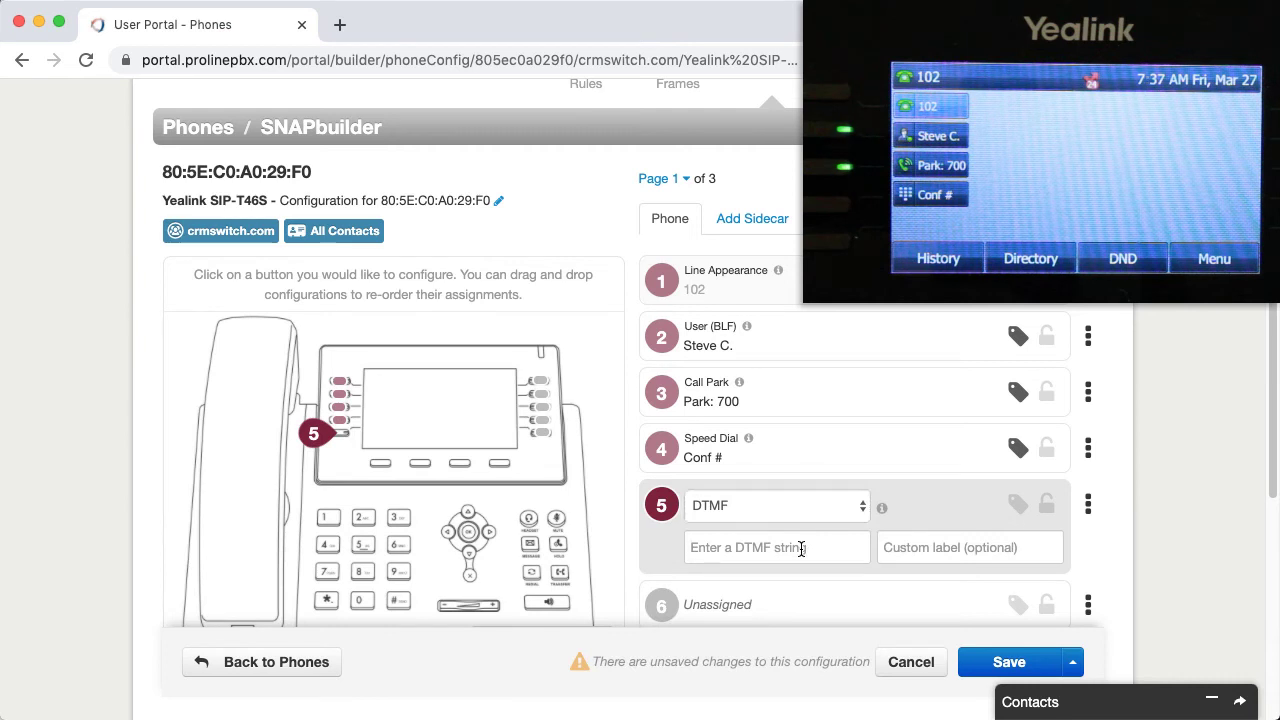
{"action": "type", "text": "856732245#"}
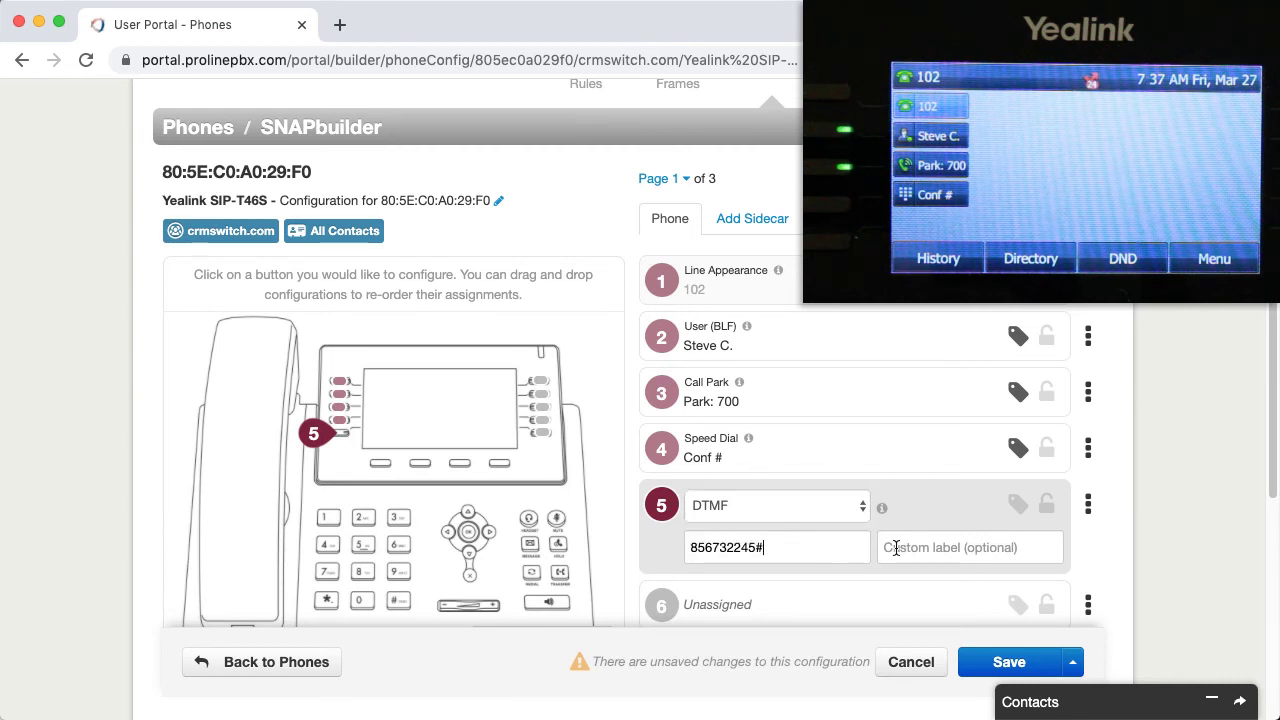
{"action": "left_click", "coordinate": [896, 547]}
{"action": "type", "text": "Con"}
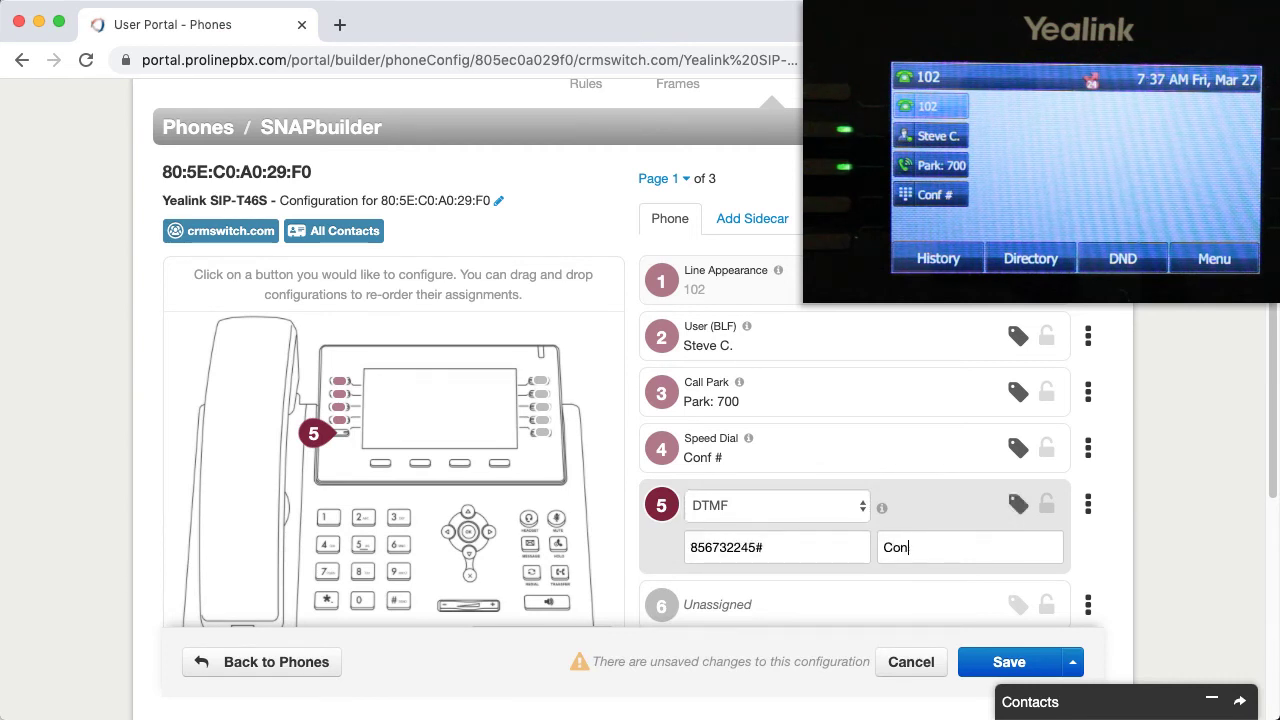
{"action": "type", "text": "f ID"}
{"action": "left_click", "coordinate": [1078, 664]}
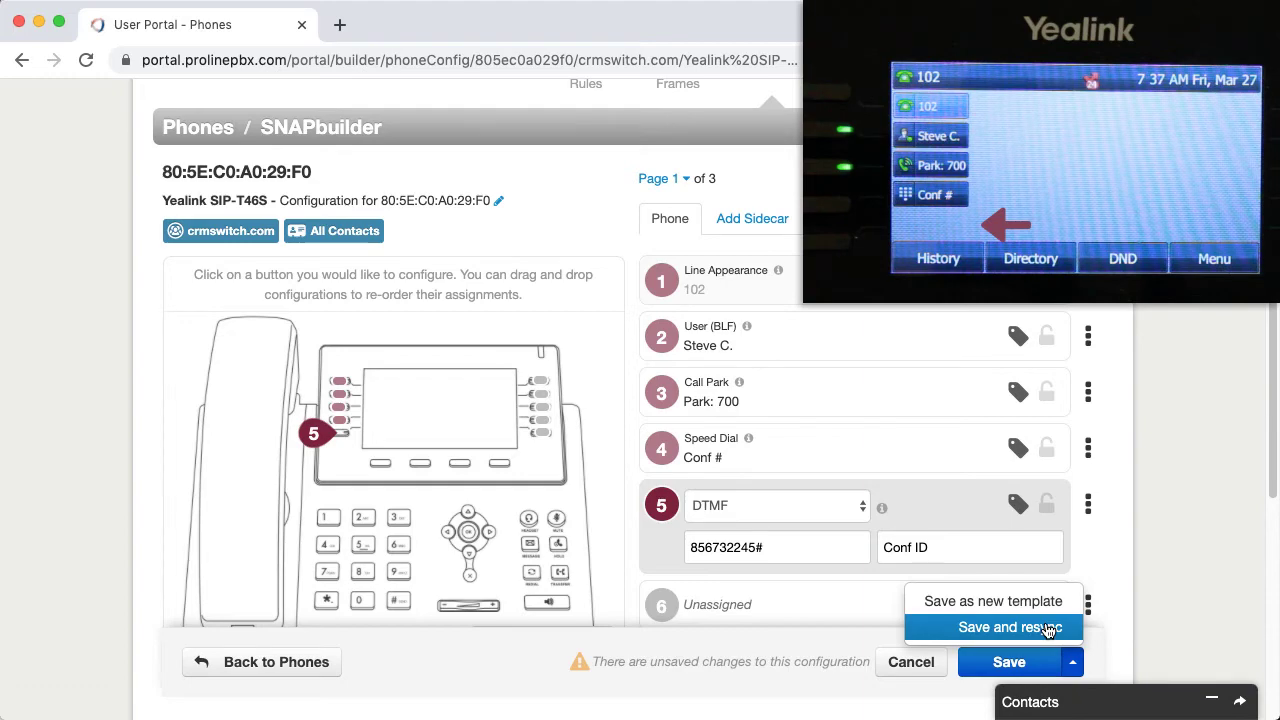
{"action": "left_click", "coordinate": [1047, 628]}
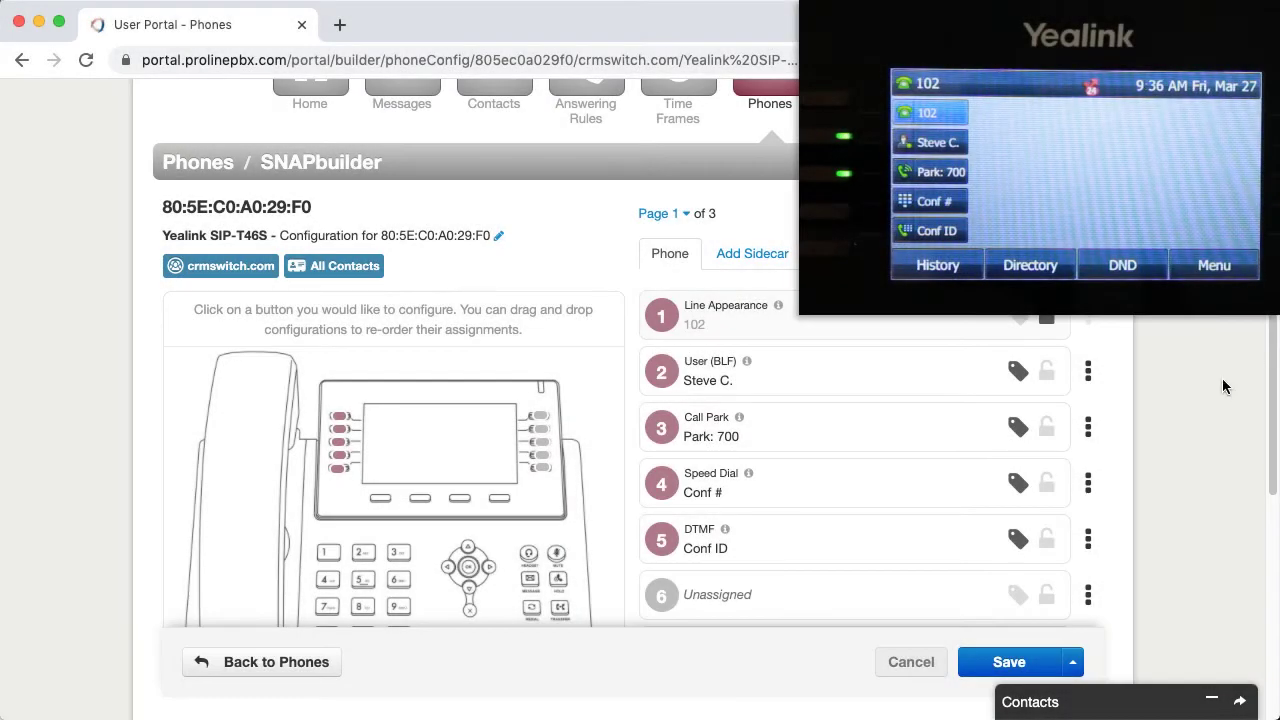
Step: Set key 6 to a Timeframe Toggle for the Lunch timeframe labelled 'Lunch', then save and resync
{"action": "left_click", "coordinate": [875, 592]}
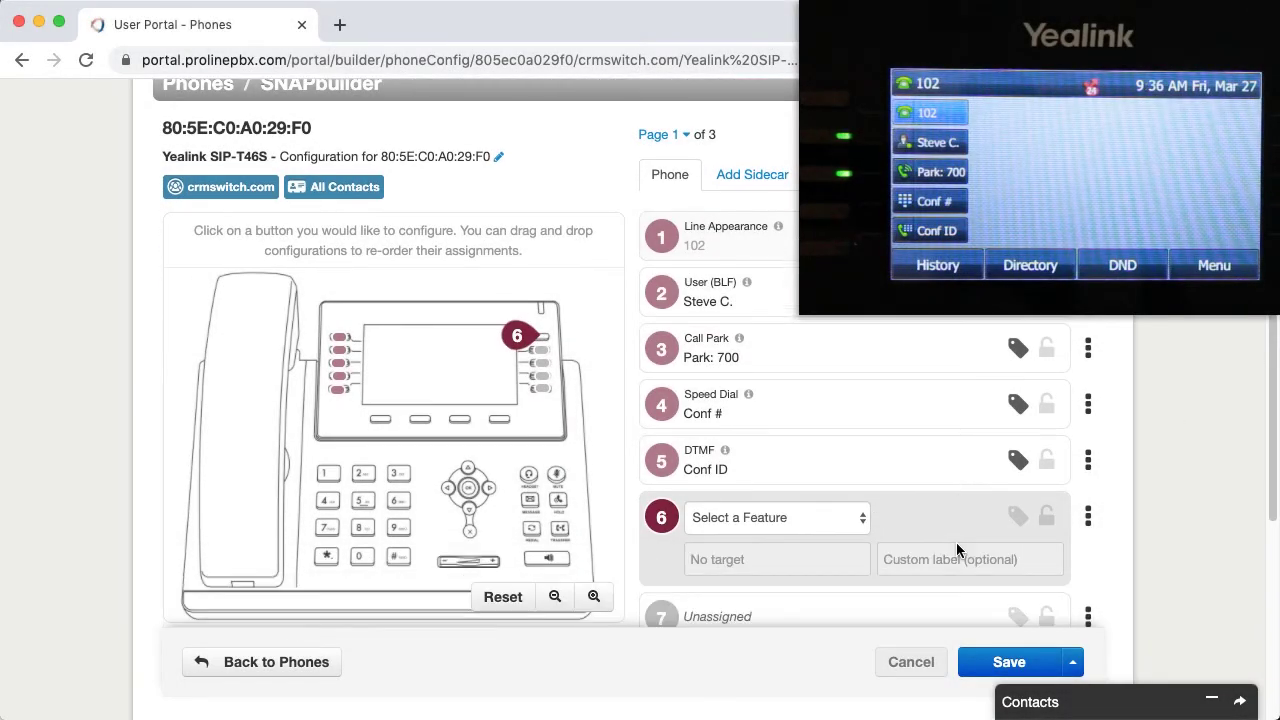
{"action": "left_click", "coordinate": [820, 518]}
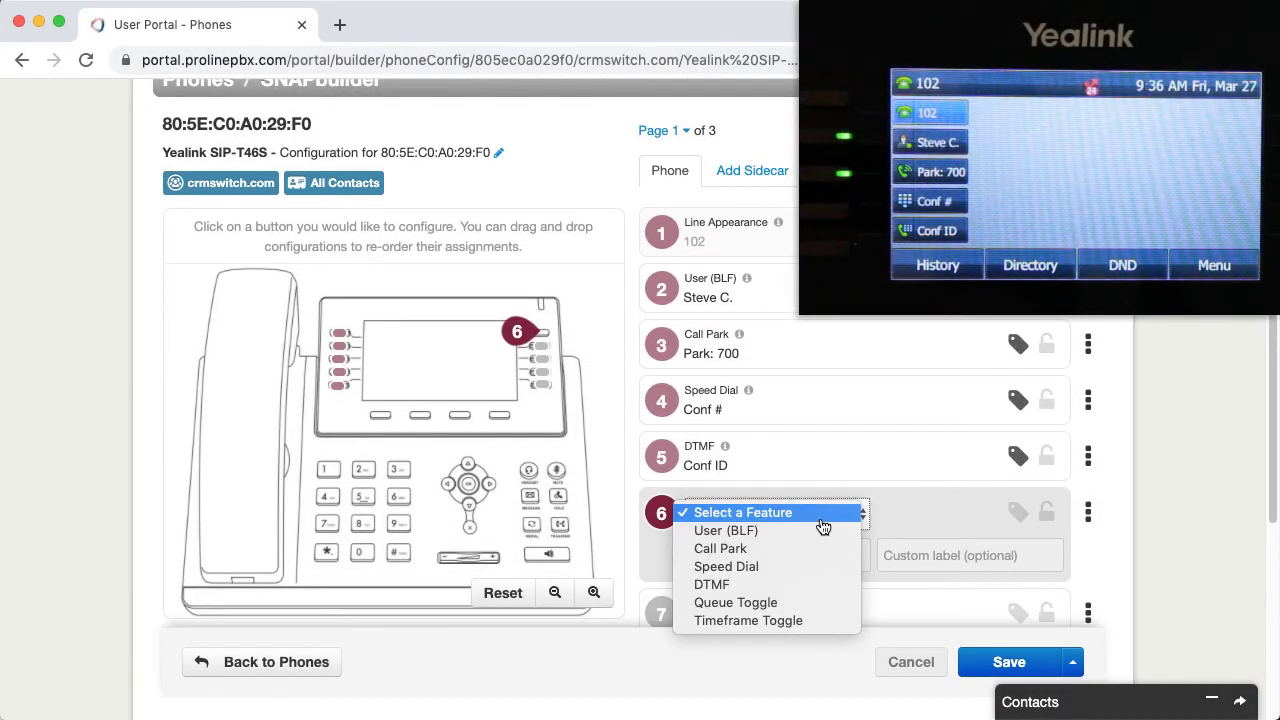
{"action": "left_click", "coordinate": [815, 620]}
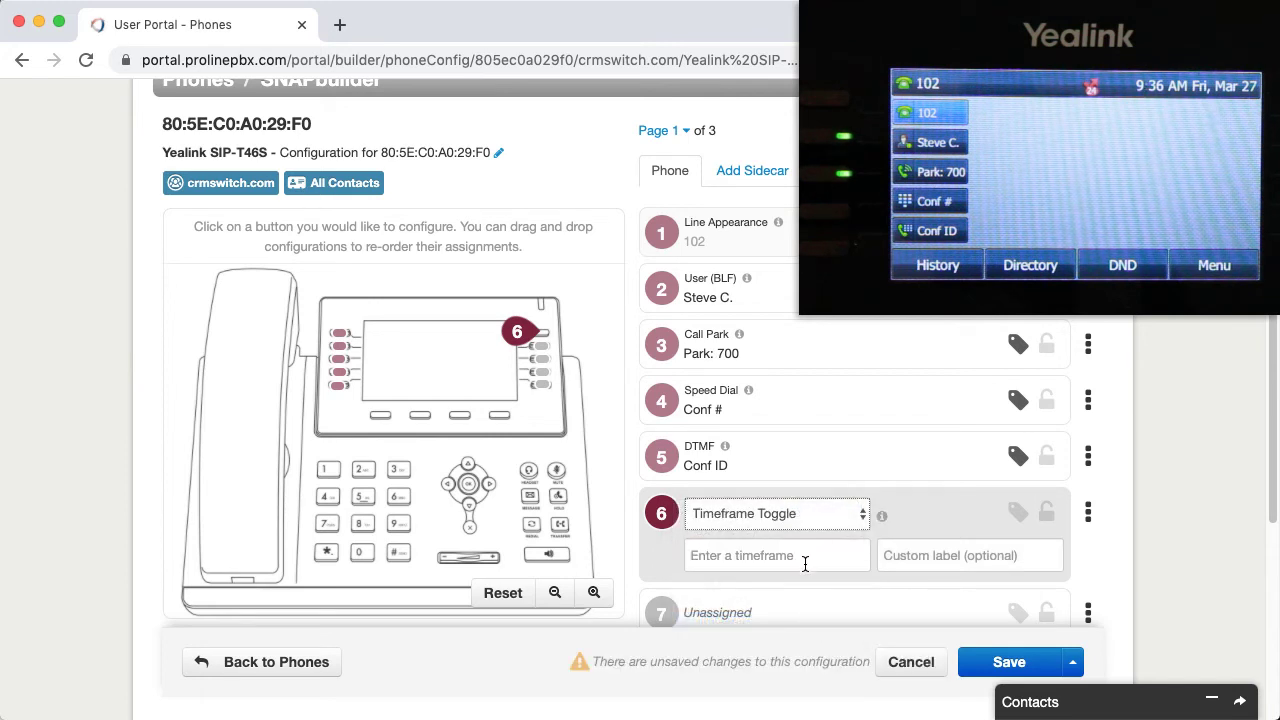
{"action": "left_click", "coordinate": [804, 557]}
{"action": "type", "text": "Lunch"}
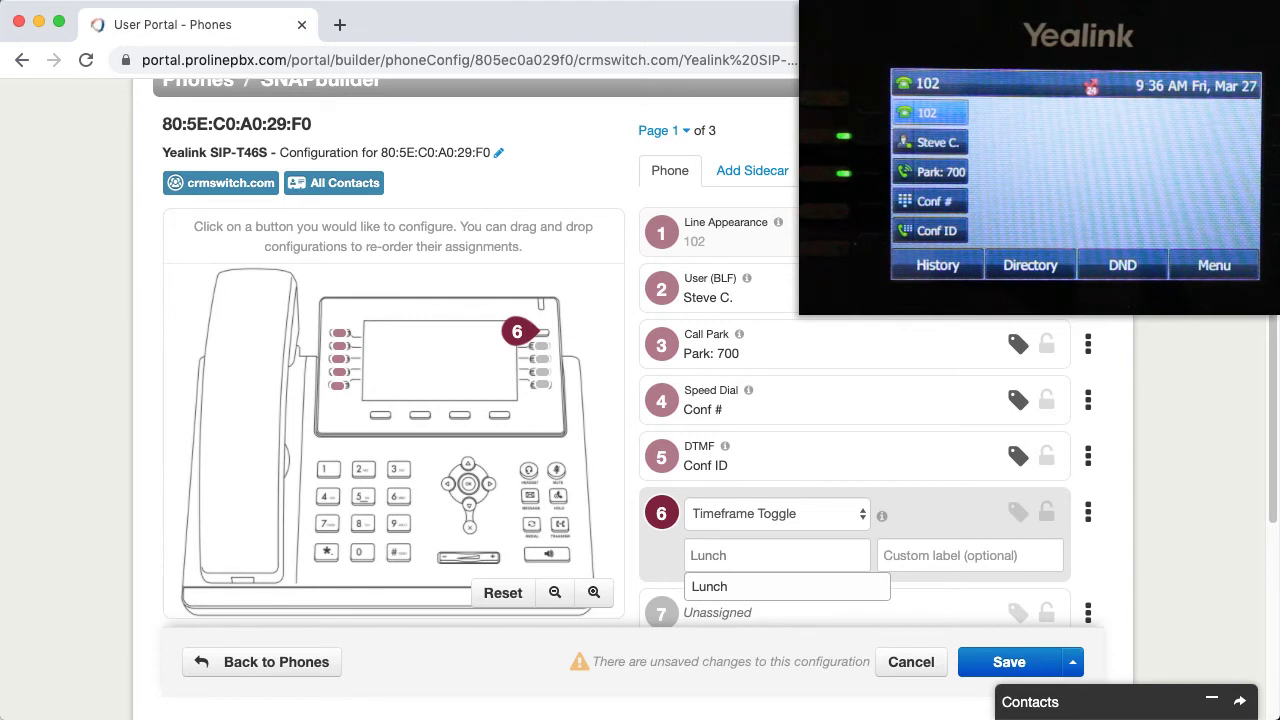
{"action": "left_click", "coordinate": [929, 560]}
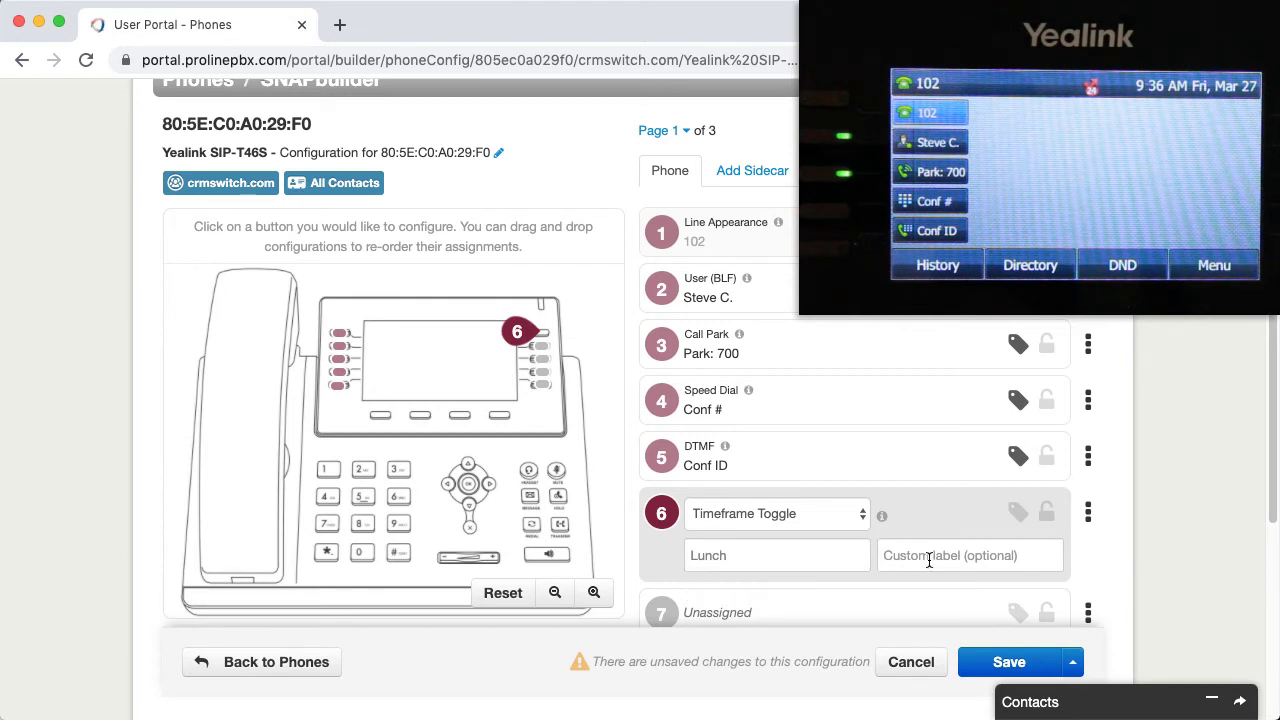
{"action": "type", "text": "Lunch"}
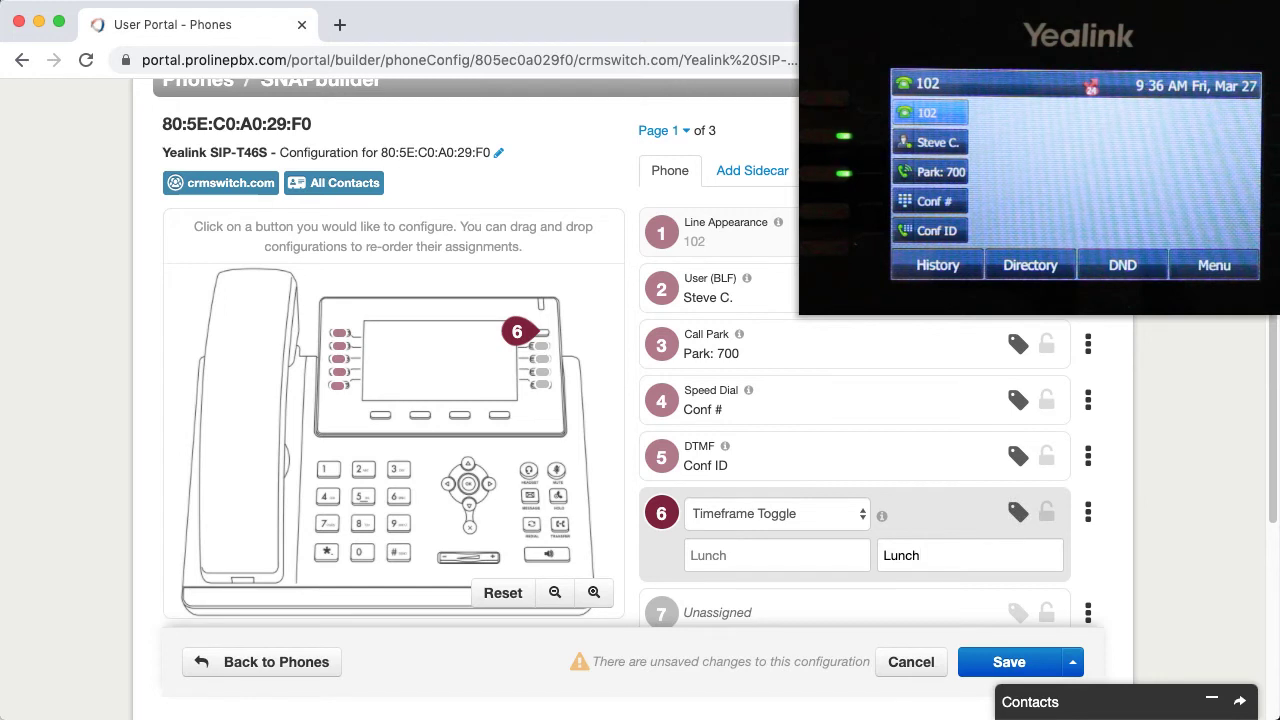
{"action": "left_click", "coordinate": [1072, 662]}
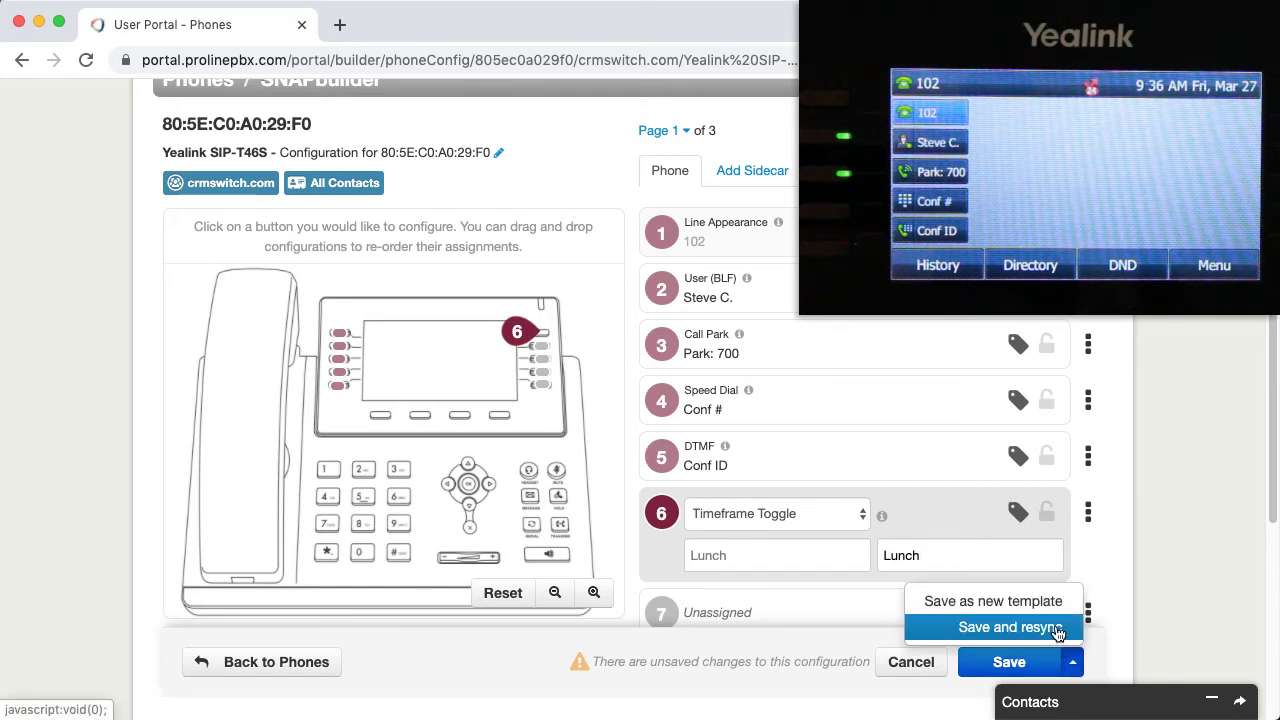
{"action": "left_click", "coordinate": [1056, 630]}
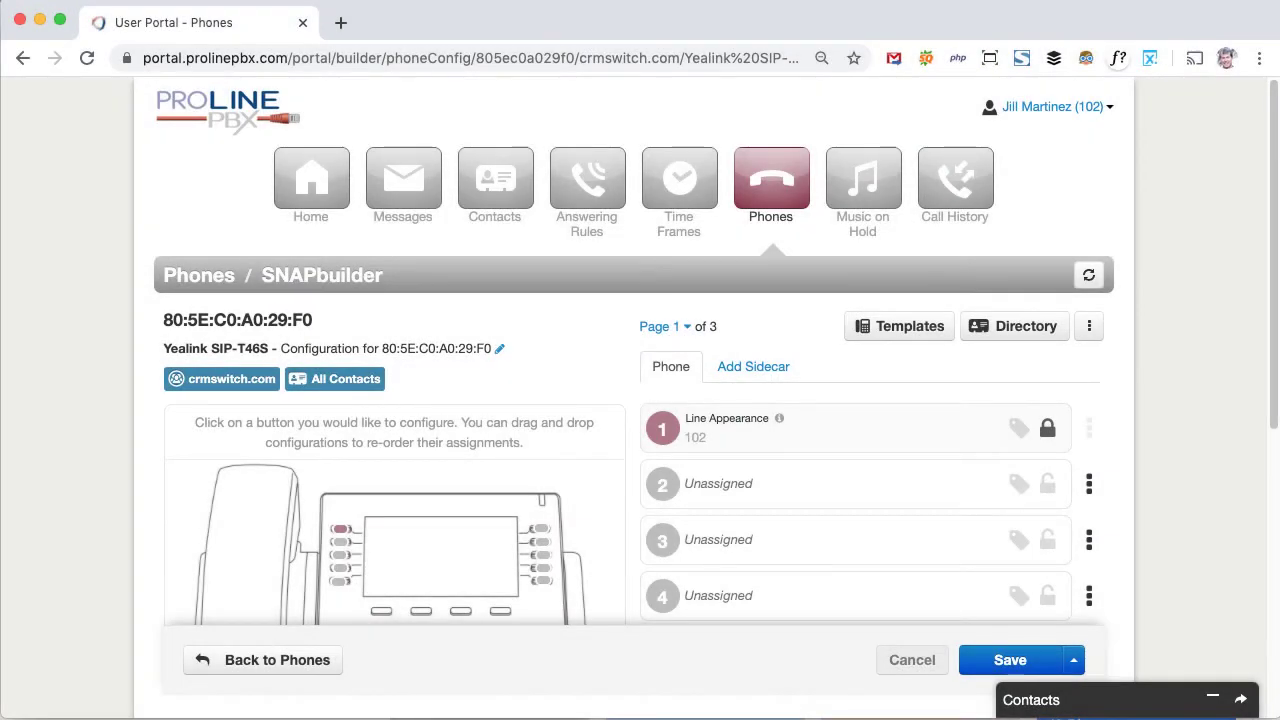
Step: Change key 2 to a Queue Toggle with the custom label 'Queue'
{"action": "left_click", "coordinate": [857, 487]}
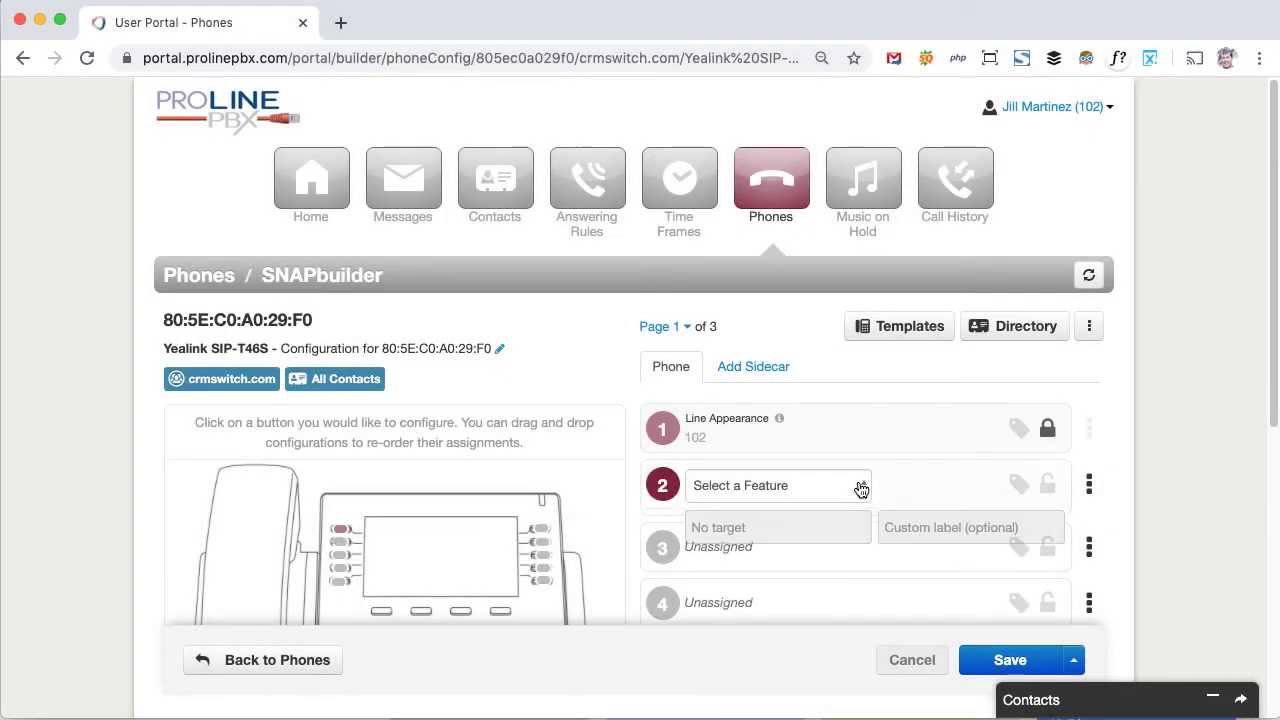
{"action": "left_click", "coordinate": [848, 497]}
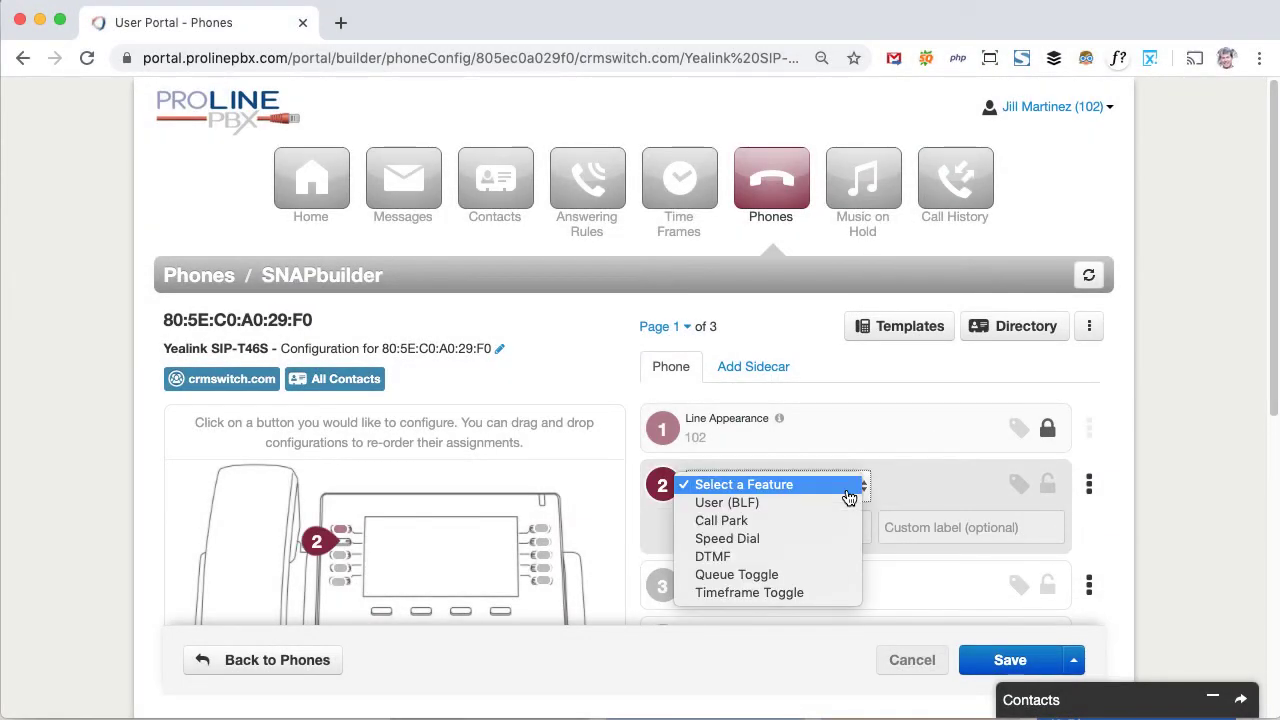
{"action": "left_click", "coordinate": [830, 575]}
{"action": "left_click", "coordinate": [925, 529]}
{"action": "type", "text": "Qu"}
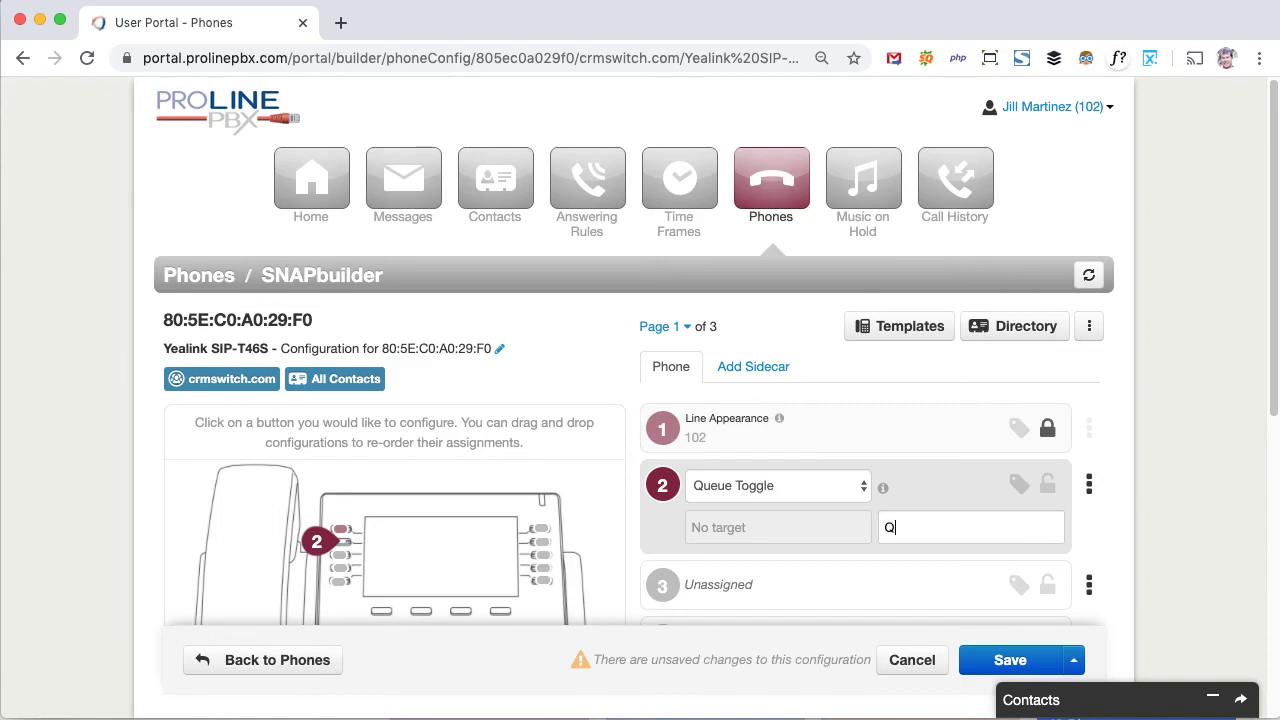
{"action": "type", "text": "eue"}
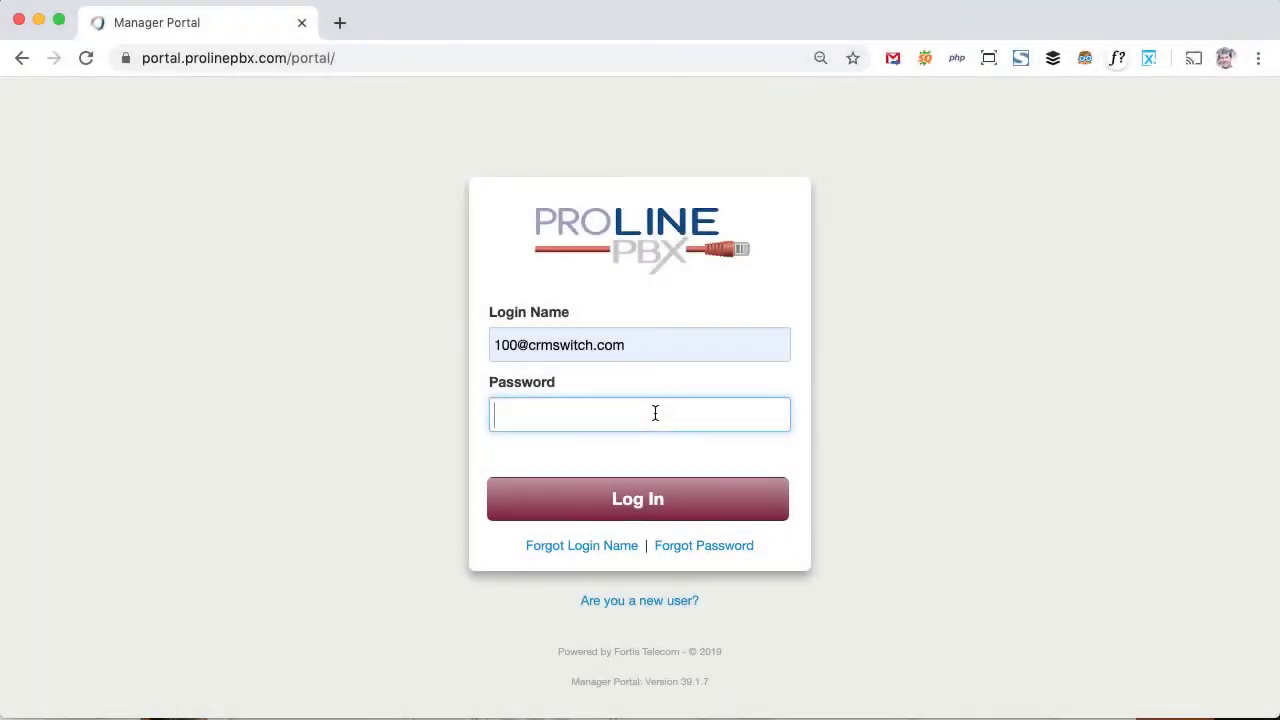
Step: Log in as manager and open the Yealink SIP-T46S from Inventory's Phone Hardware list in SNAPbuilder
{"action": "left_click", "coordinate": [645, 499]}
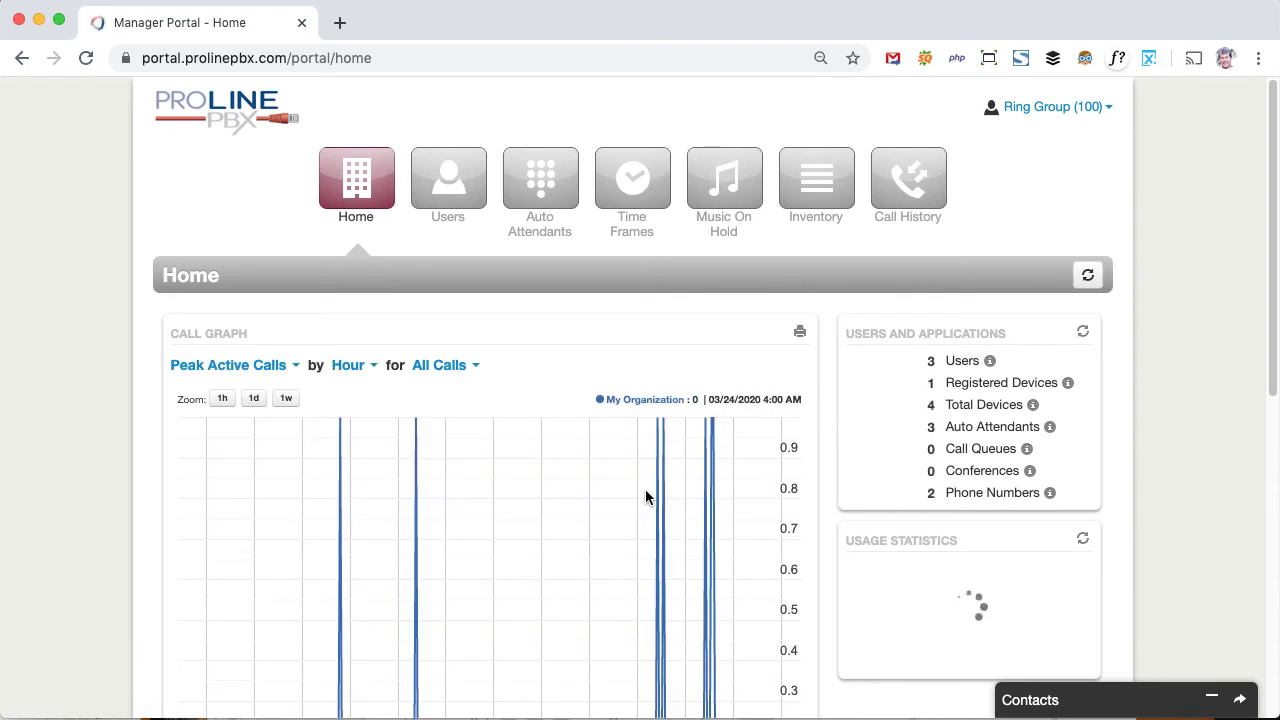
{"action": "left_click", "coordinate": [816, 190]}
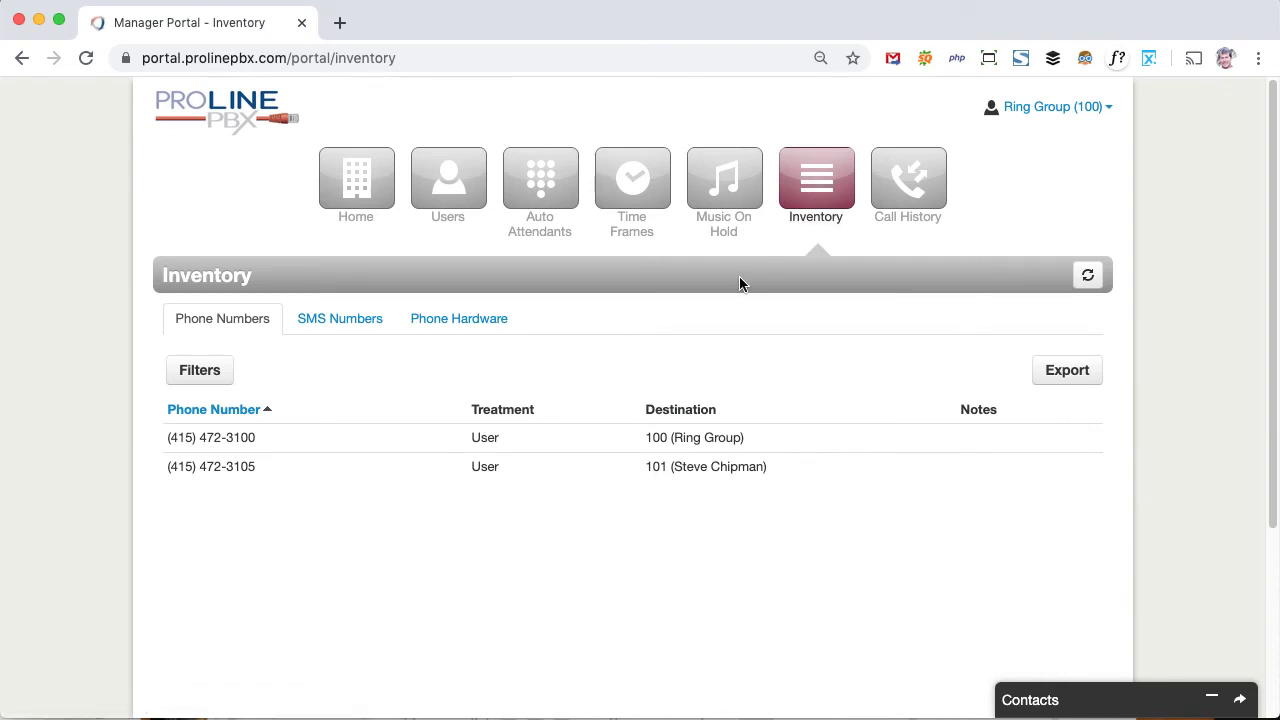
{"action": "left_click", "coordinate": [480, 326]}
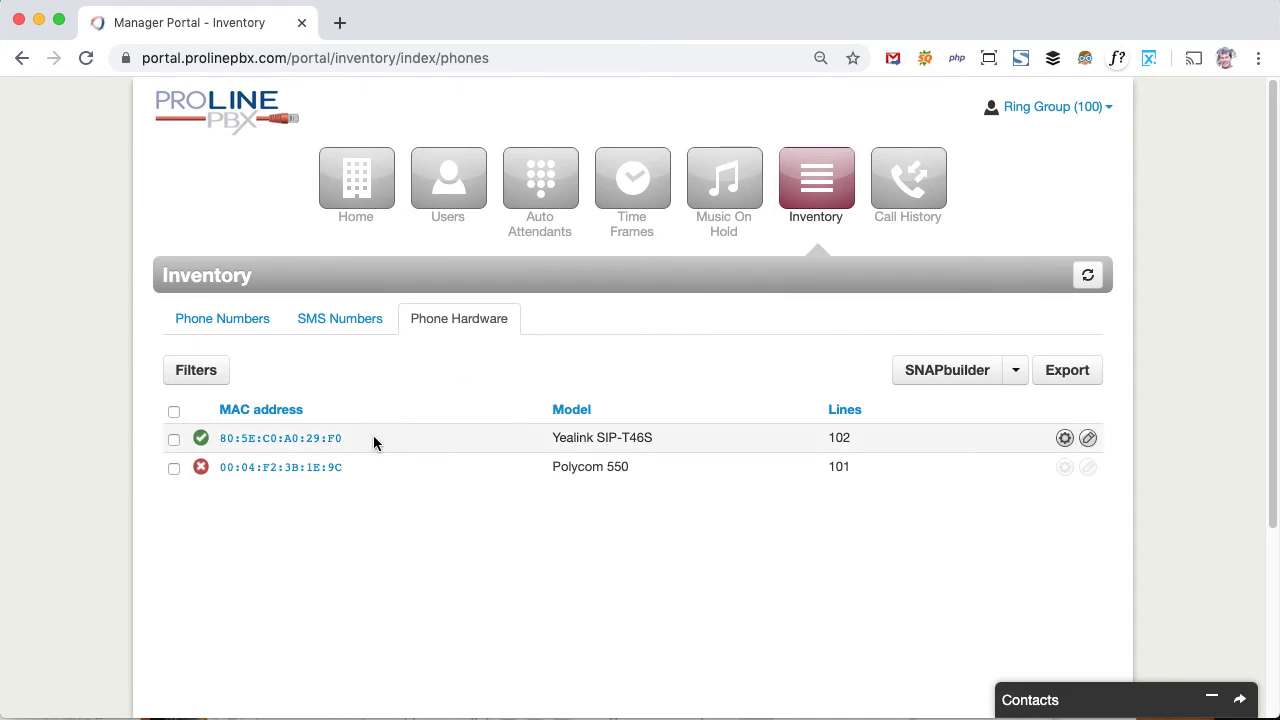
{"action": "left_click", "coordinate": [1064, 441]}
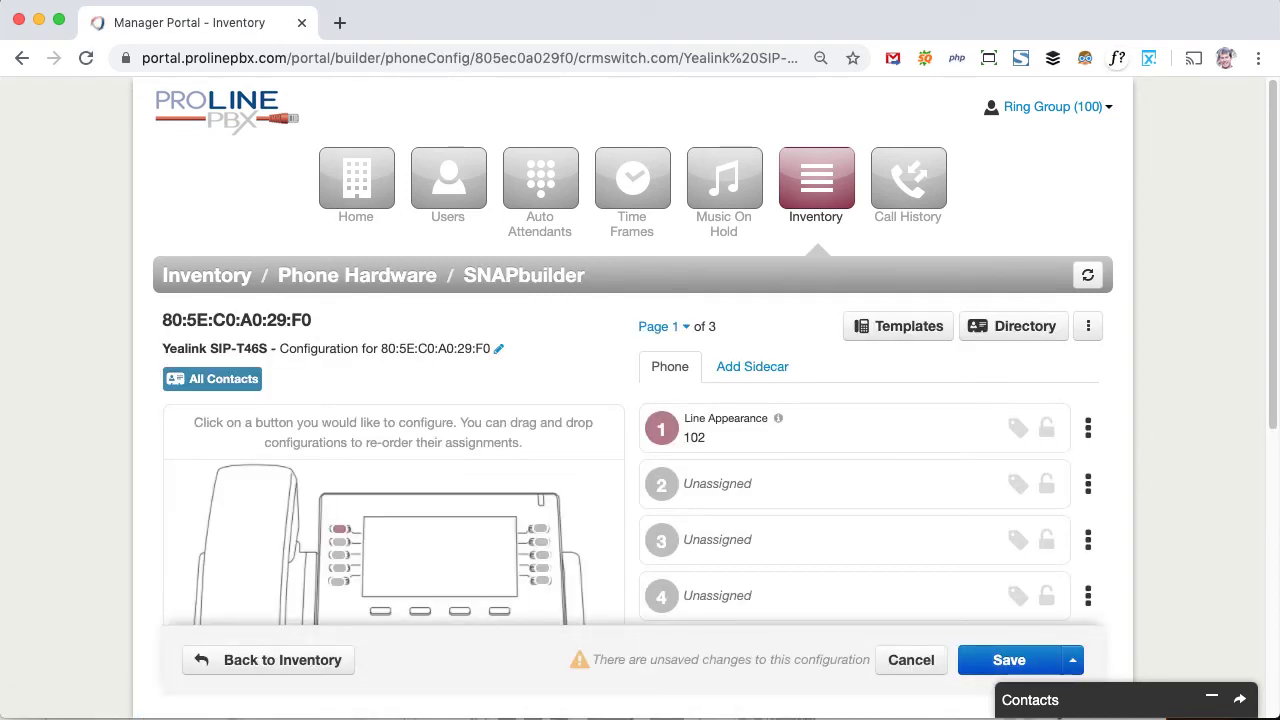
Step: Discard the unsaved edit to button 1 and make button 2 a Shared Line Appearance
{"action": "left_click", "coordinate": [940, 441]}
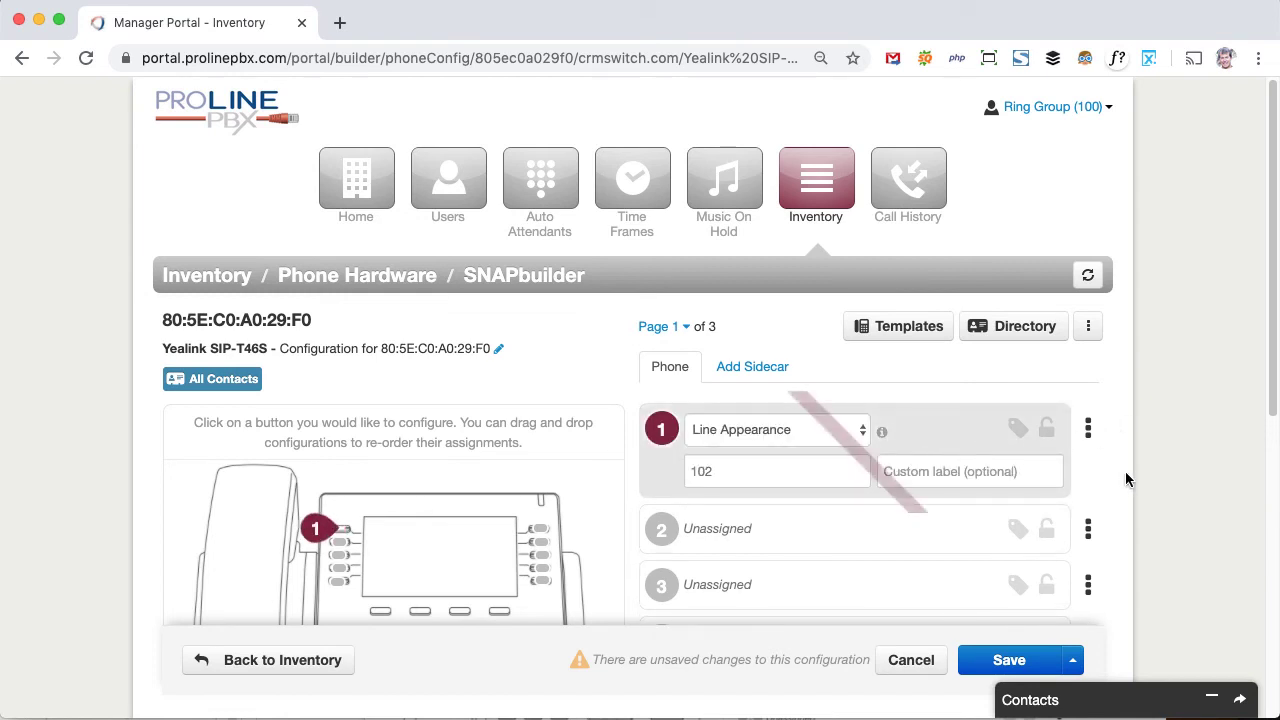
{"action": "left_click", "coordinate": [907, 665]}
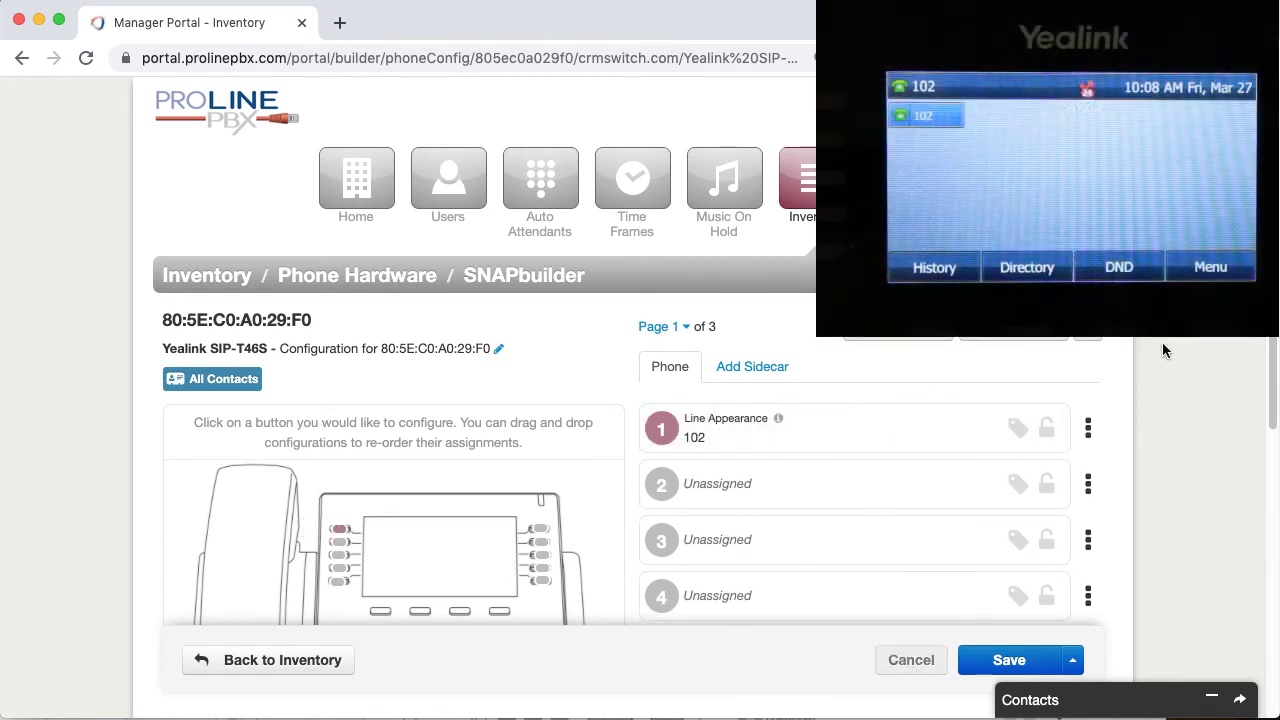
{"action": "left_click", "coordinate": [745, 503]}
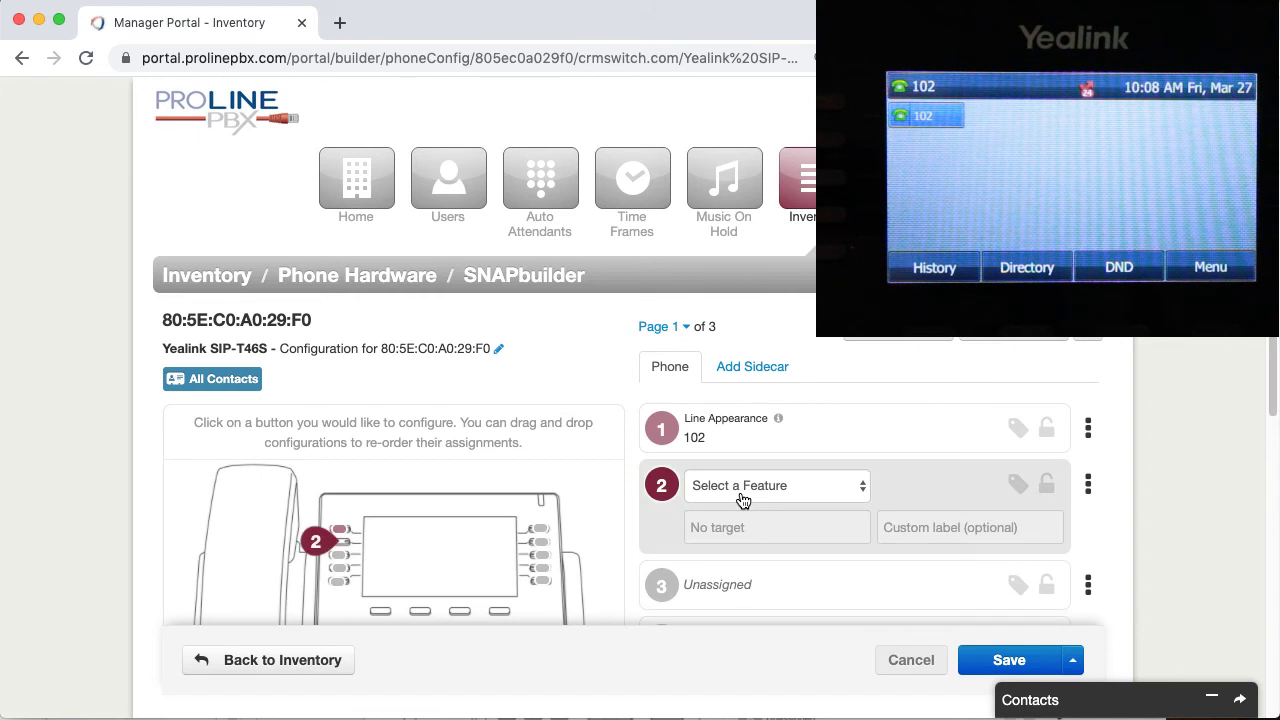
{"action": "left_click", "coordinate": [742, 495]}
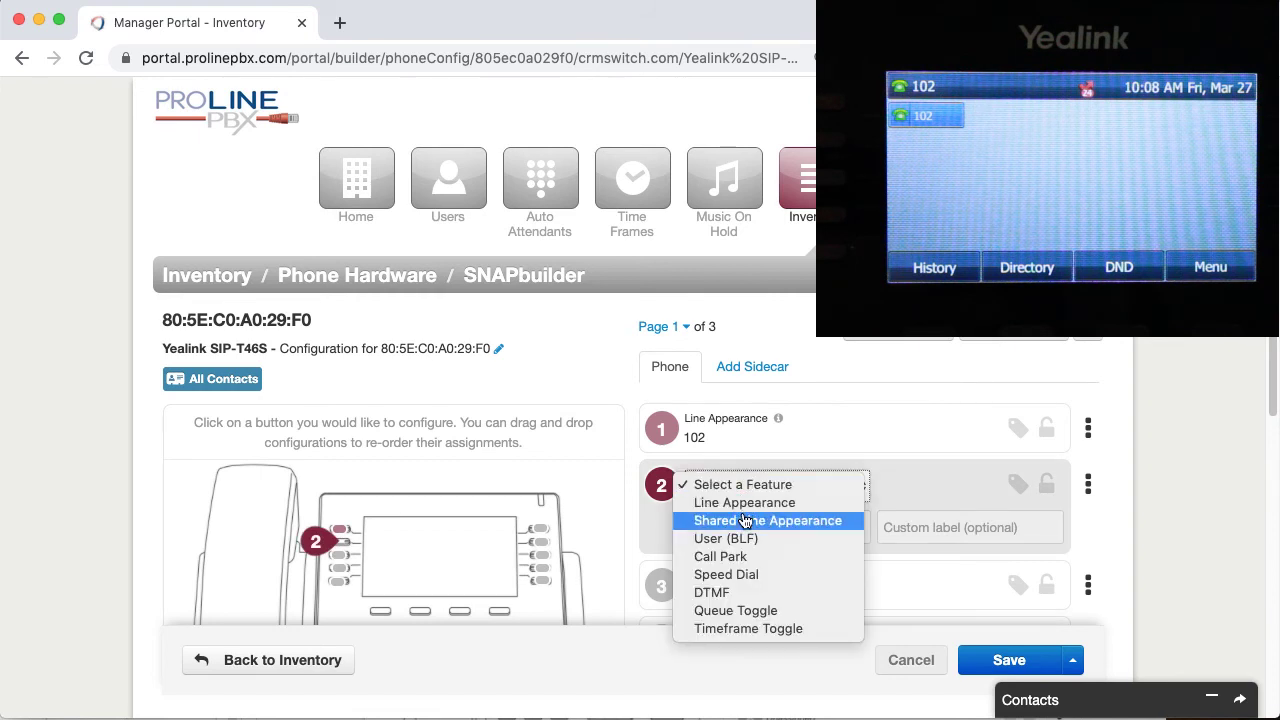
{"action": "left_click", "coordinate": [743, 521]}
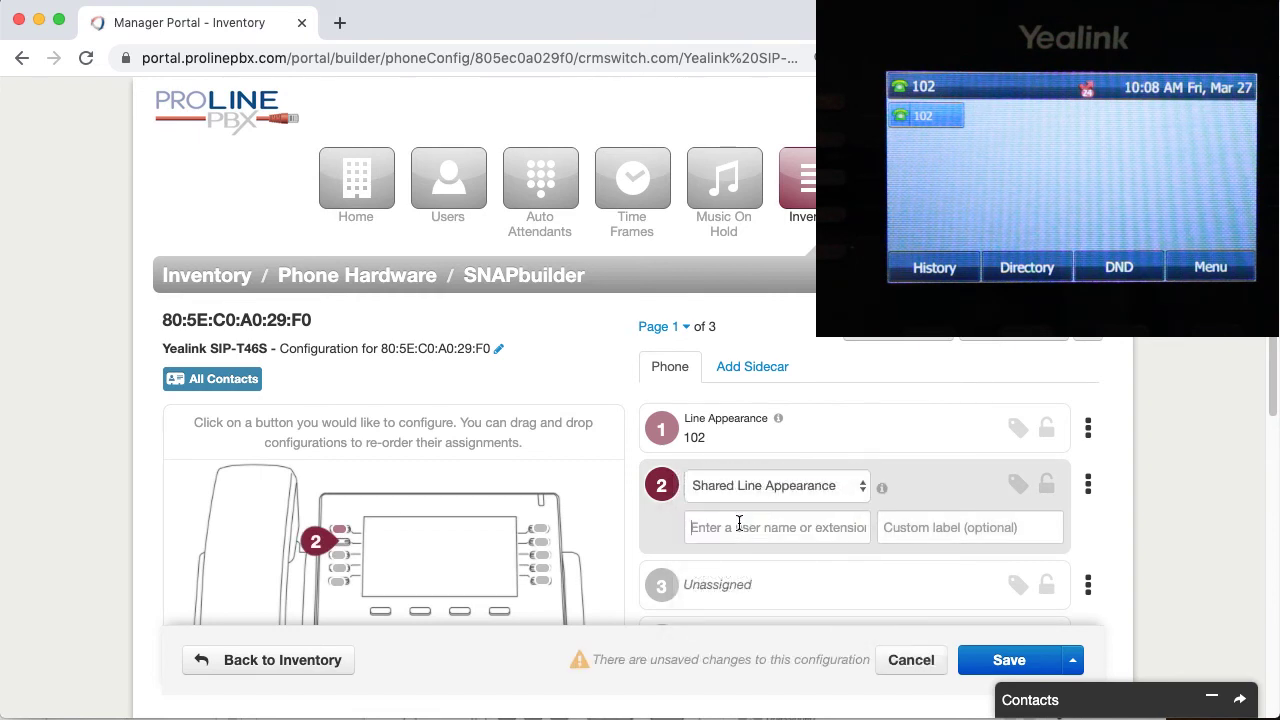
Step: Point button 2 at extension 101 with the colleague's first name as label, then save and resync
{"action": "left_click", "coordinate": [740, 524]}
{"action": "type", "text": "101"}
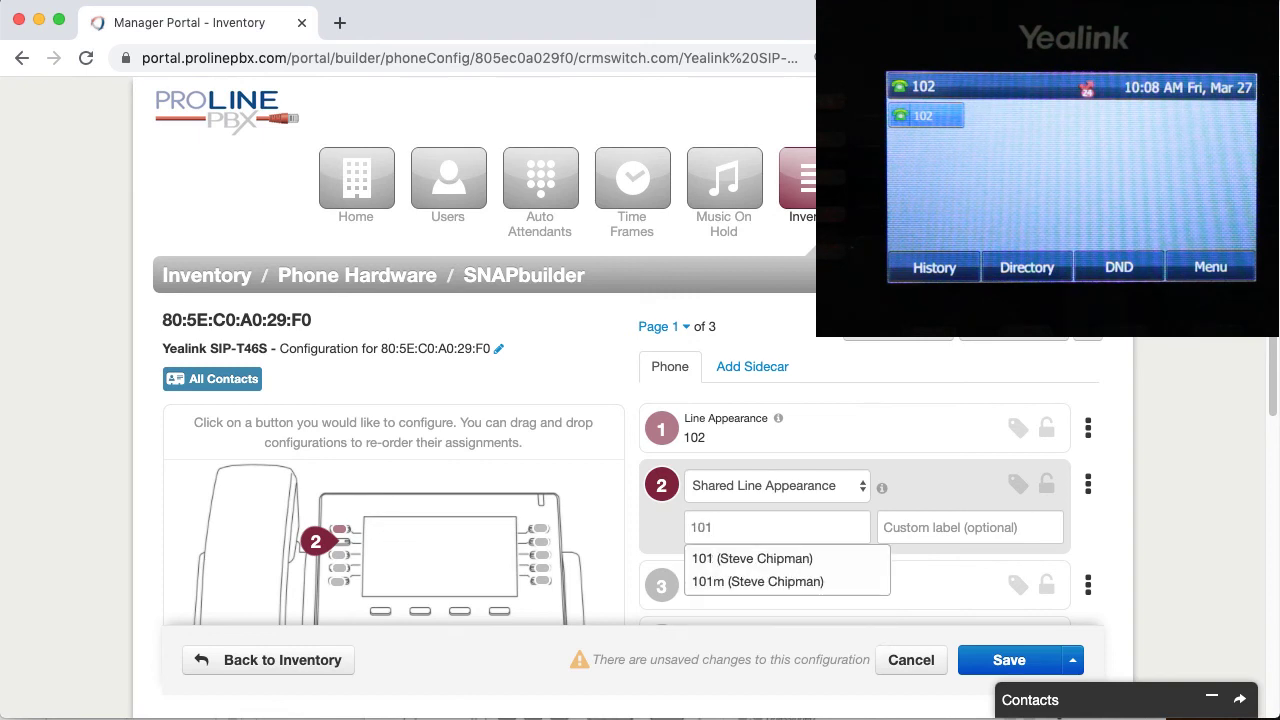
{"action": "left_click", "coordinate": [740, 560]}
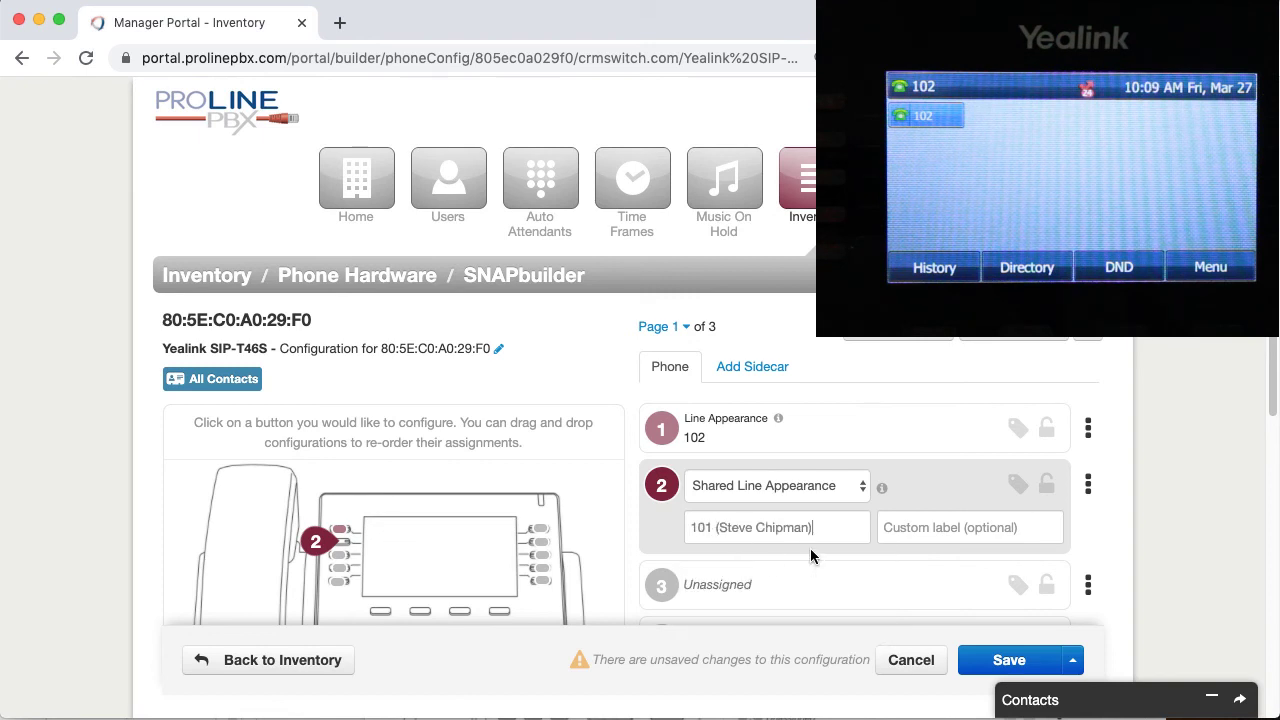
{"action": "left_click", "coordinate": [933, 527]}
{"action": "type", "text": "Steve"}
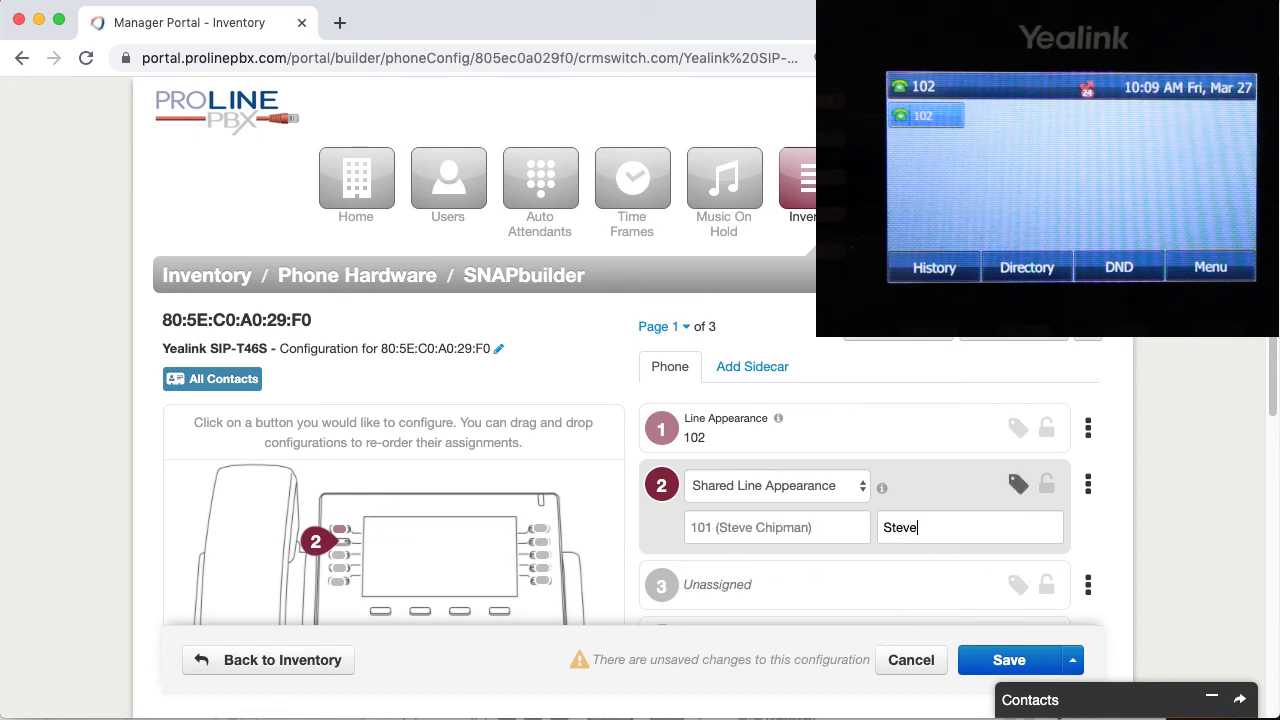
{"action": "left_click", "coordinate": [1071, 660]}
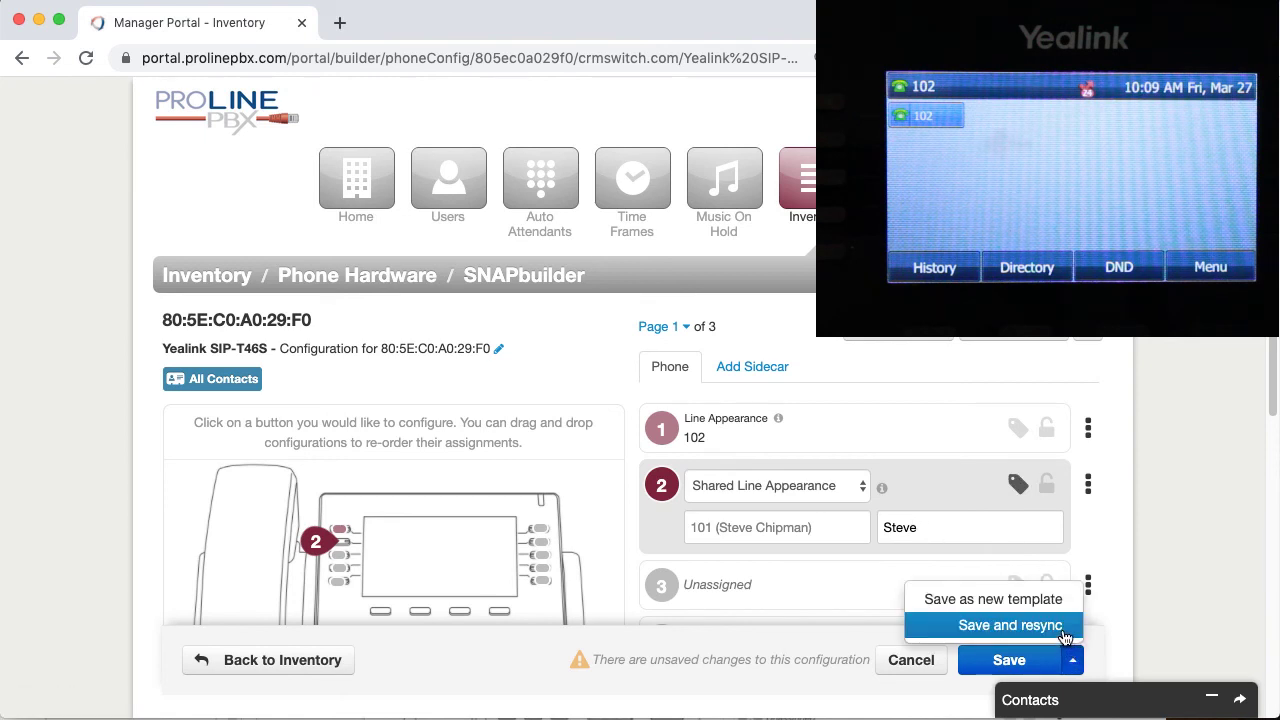
{"action": "left_click", "coordinate": [1062, 632]}
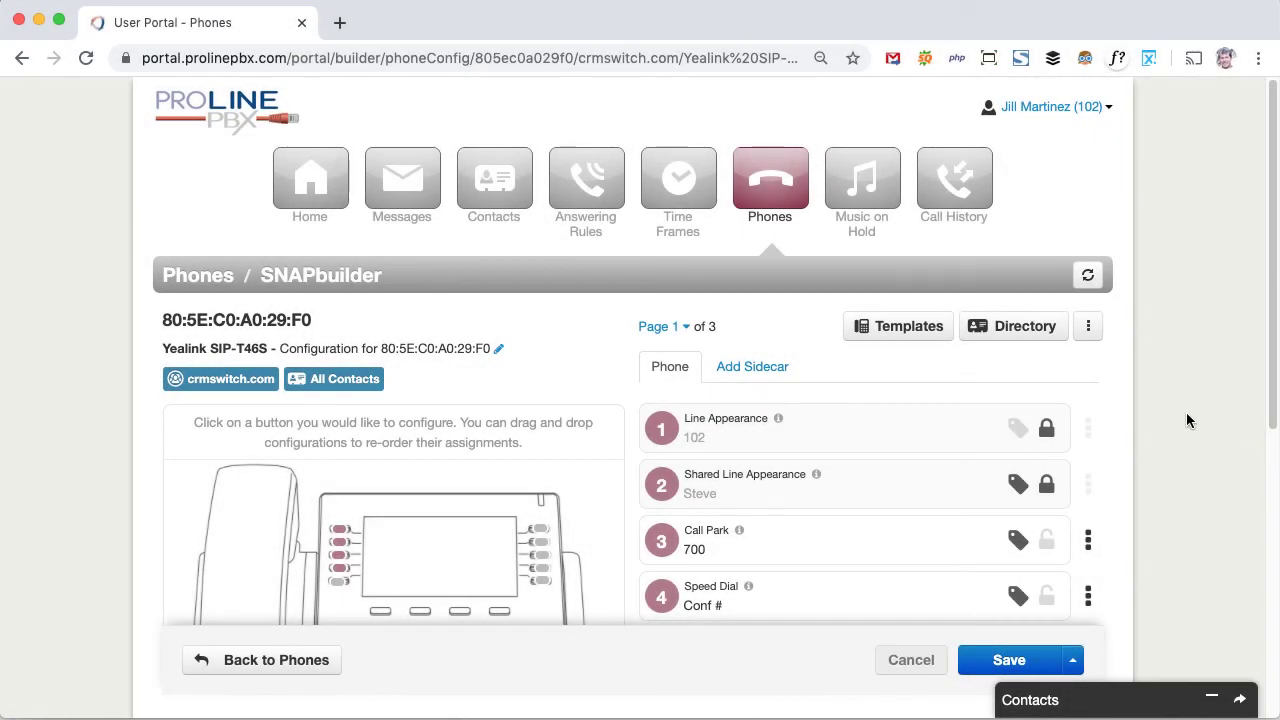
Step: Download the configuration backup .conf file, accepting the default save location
{"action": "left_click", "coordinate": [1088, 330]}
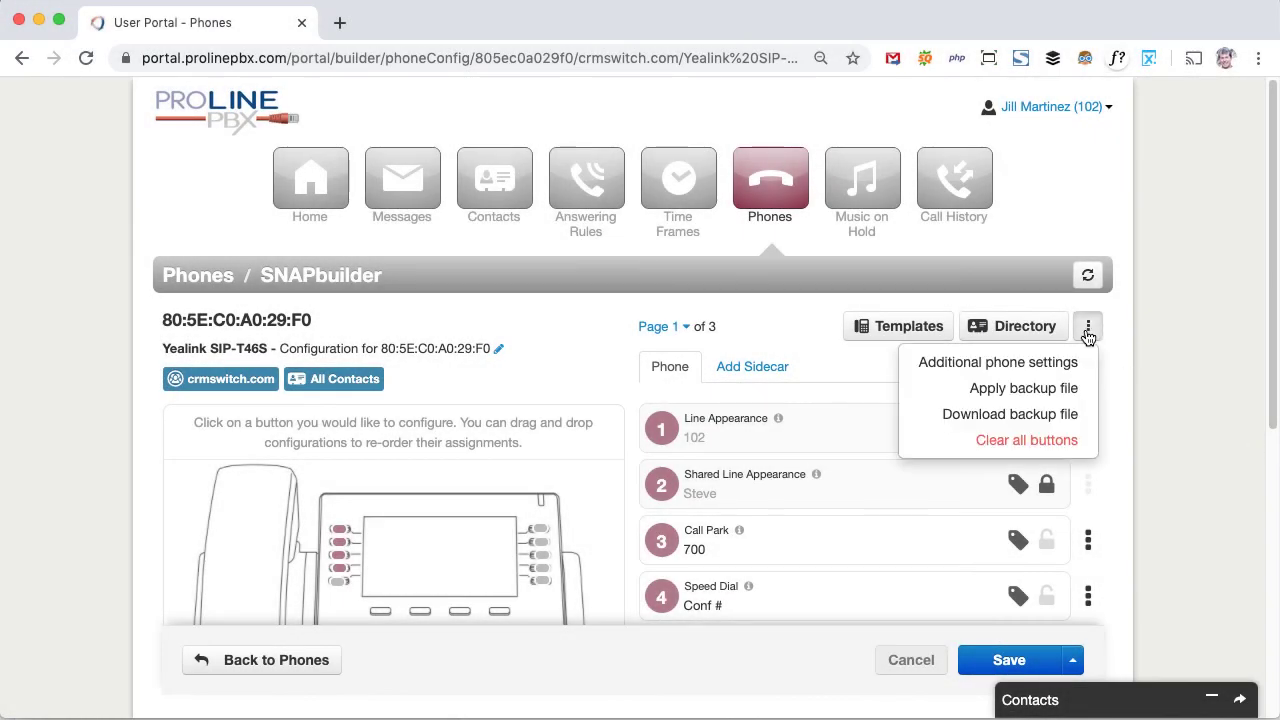
{"action": "left_click", "coordinate": [1056, 420]}
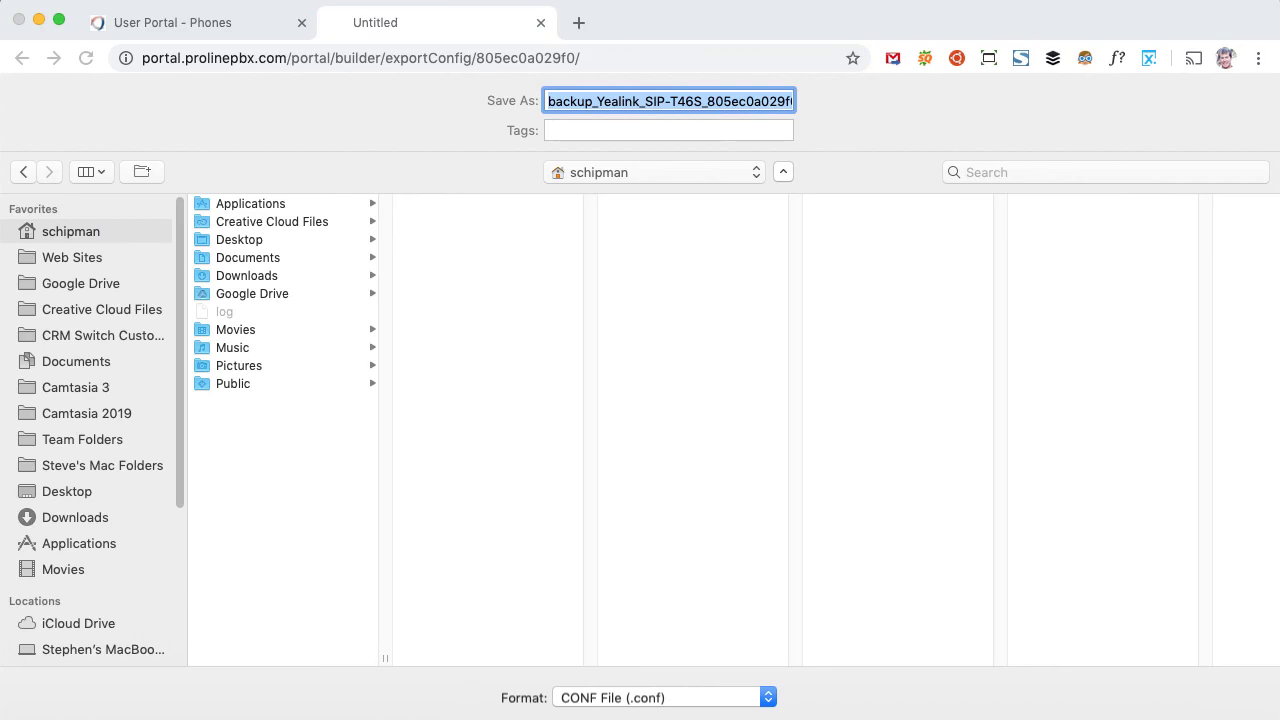
{"action": "key", "text": "Return"}
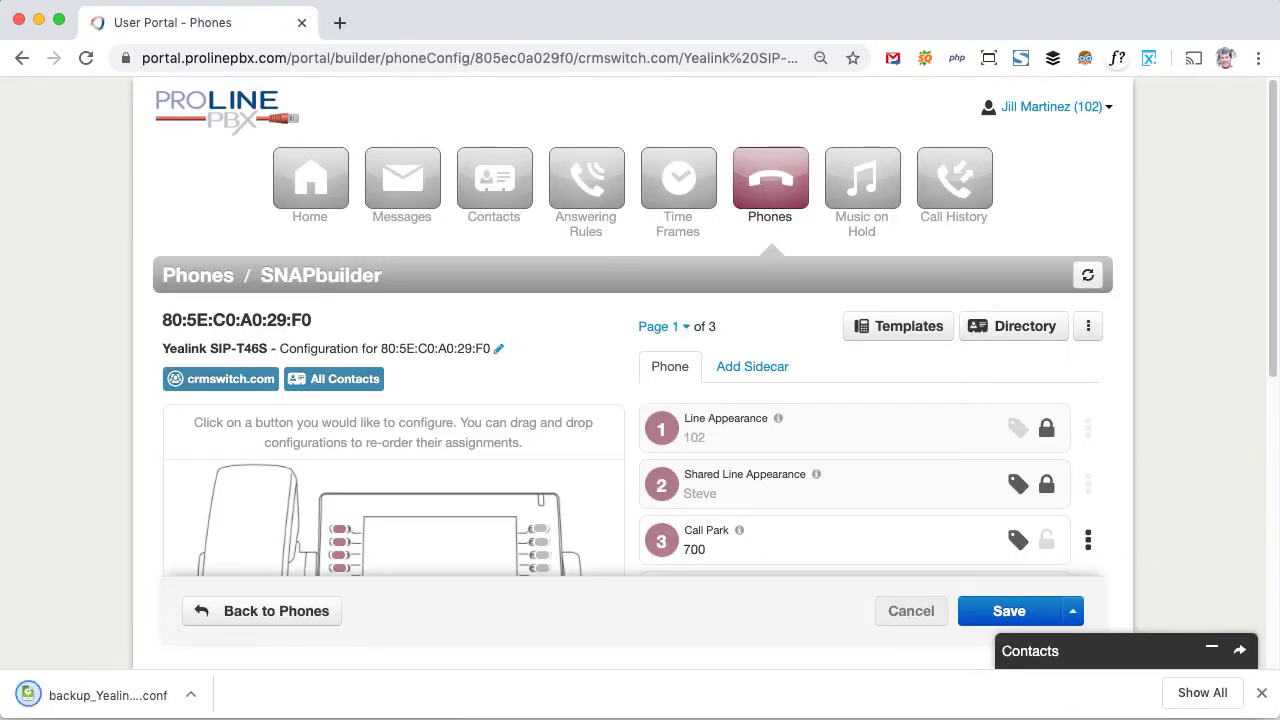